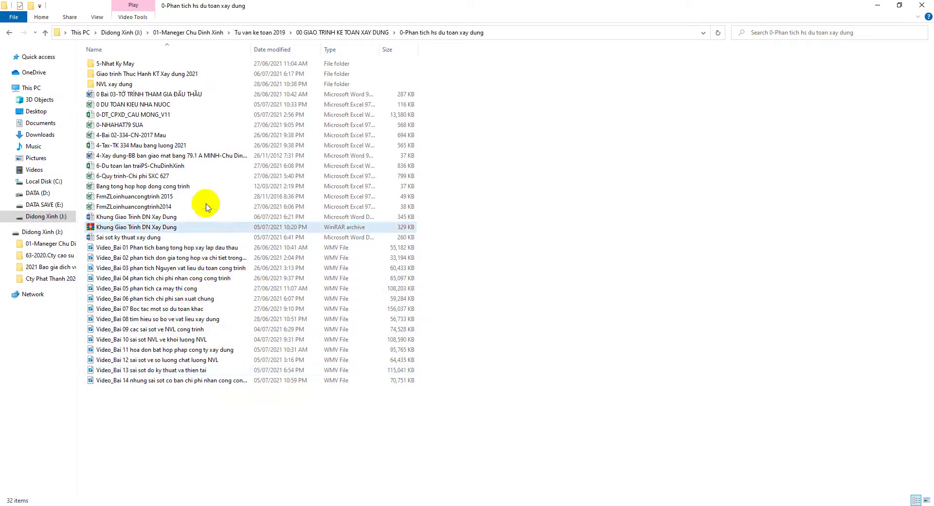
# Step: Review the three Bước steps of Phần II, Bài 01 in the Khung Giao Trinh DN Xay Dung document in Word
pyautogui.click(182, 505)
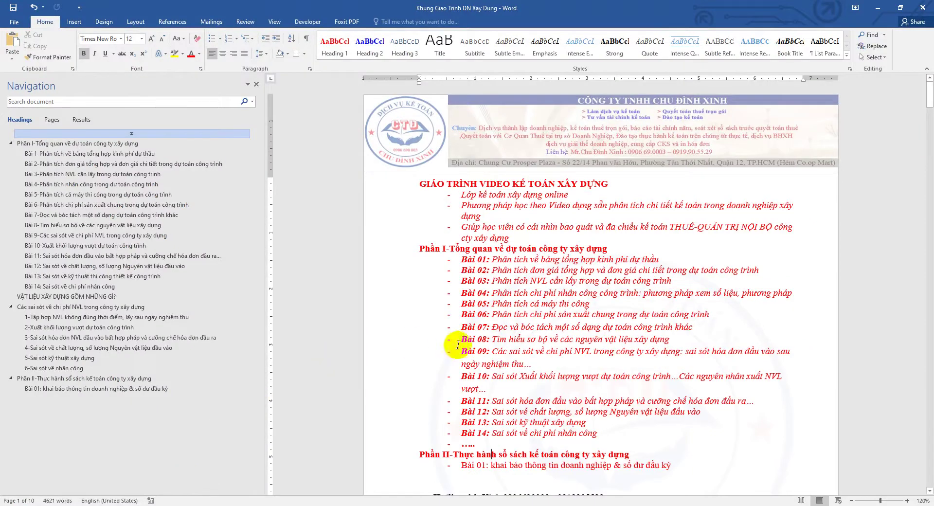
pyautogui.scroll(-3, 468, 407)
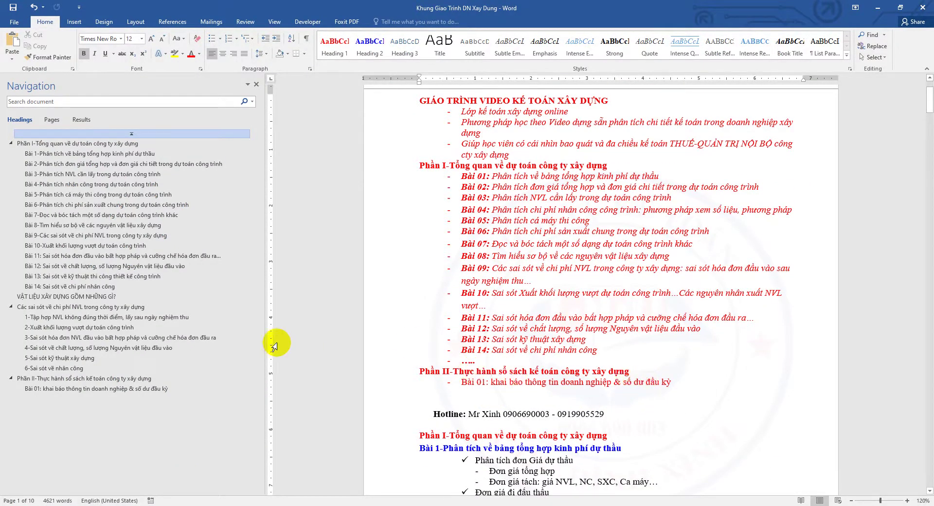
pyautogui.click(116, 388)
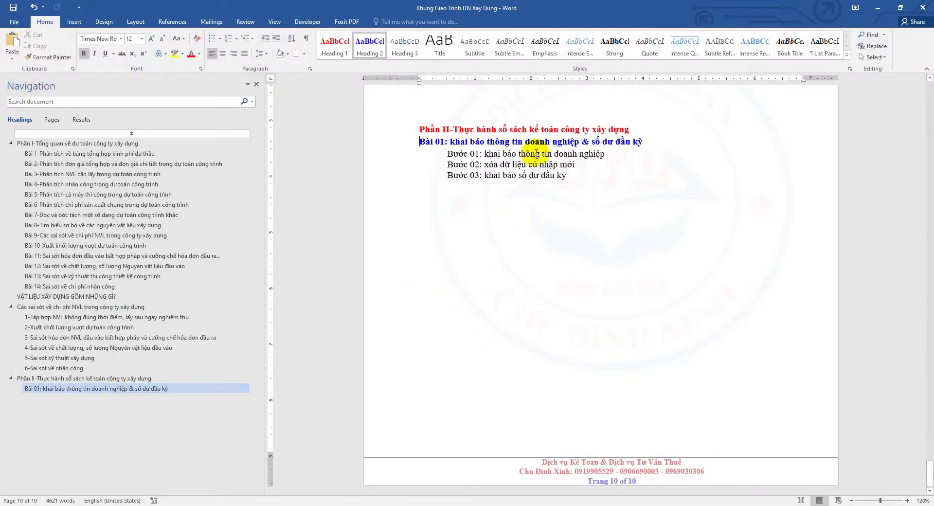
pyautogui.moveTo(267, 106); pyautogui.dragTo(253, 104)
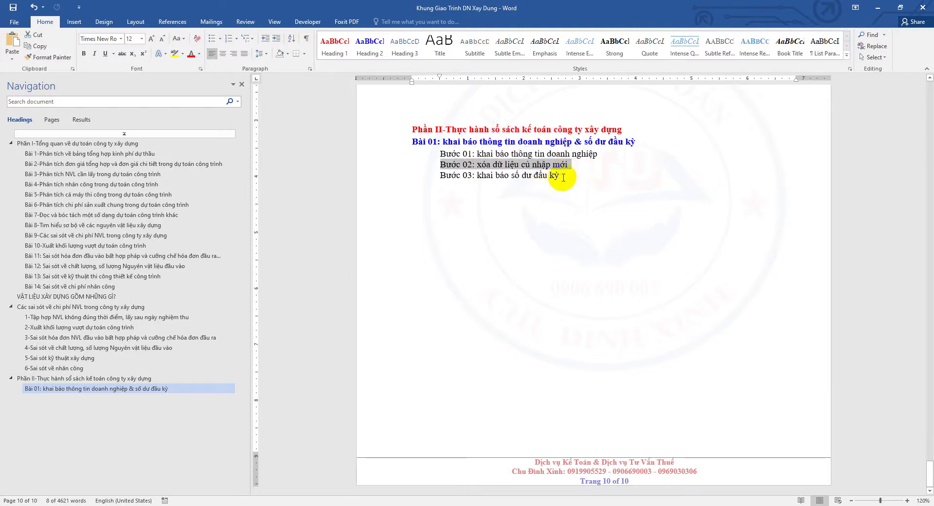
pyautogui.click(559, 176)
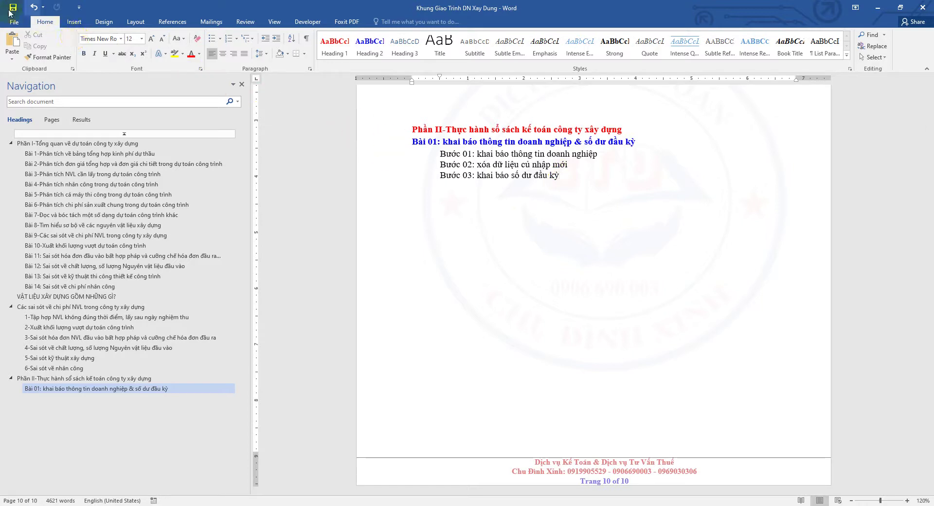
# Step: Open the 2021Tax02A-TT200NKC workbook from the Giao trinh Thuc Hanh KT Xay dung 2021 folder and bring up the MENU sheet's company information block
pyautogui.click(105, 505)
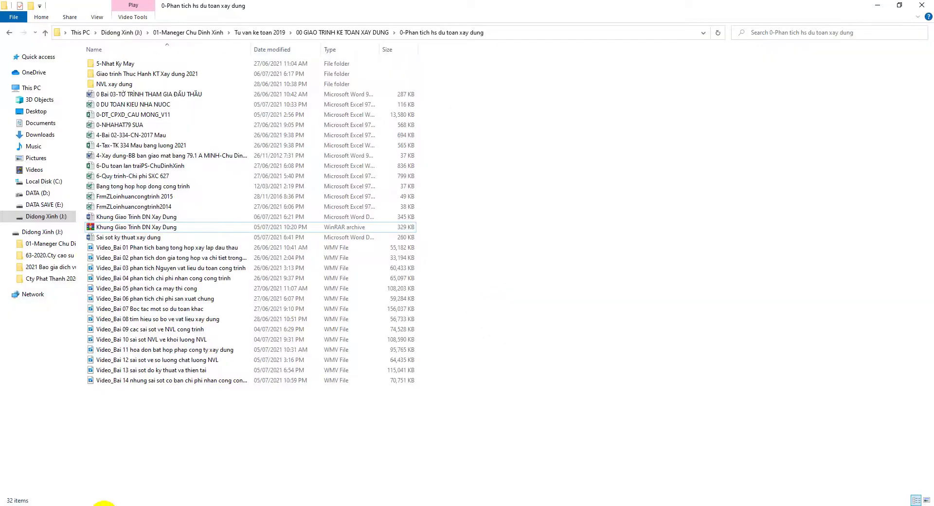
pyautogui.doubleClick(138, 74)
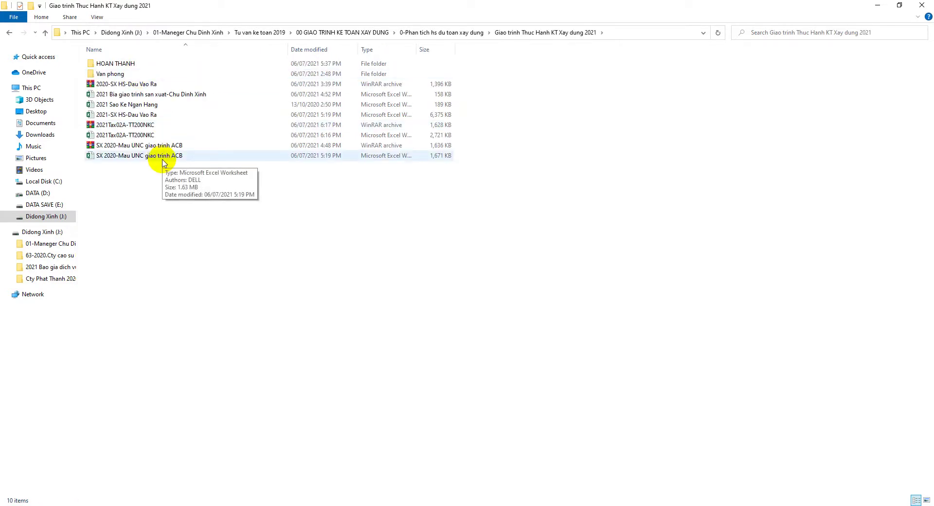
pyautogui.doubleClick(147, 136)
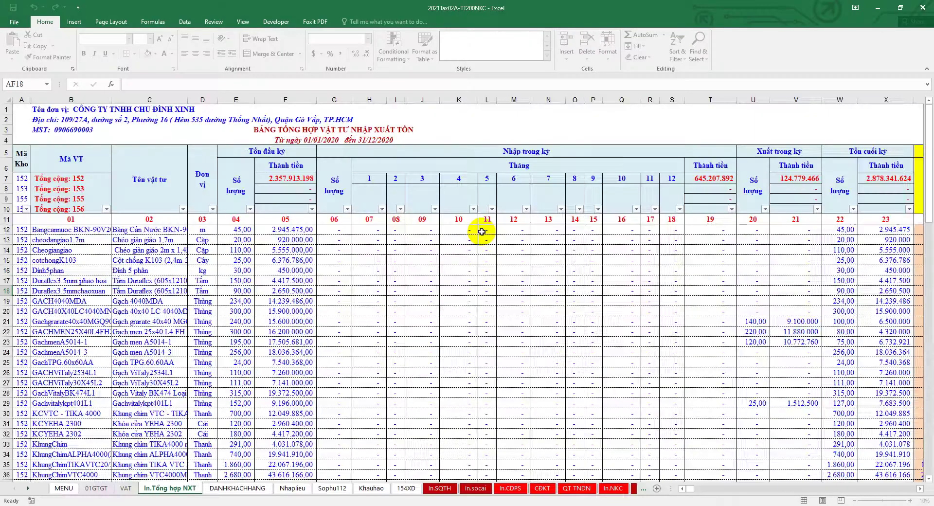
pyautogui.click(64, 488)
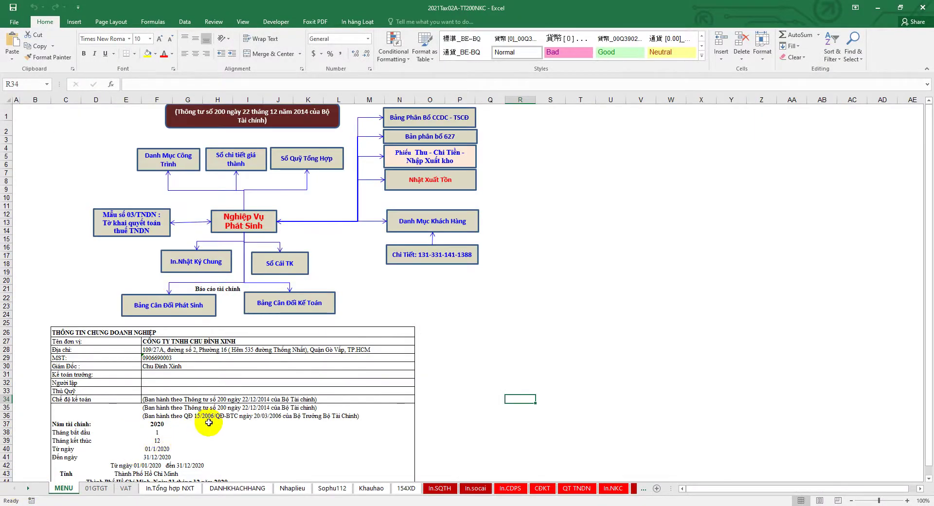
pyautogui.scroll(-1, 203, 425)
pyautogui.scroll(1, 219, 416)
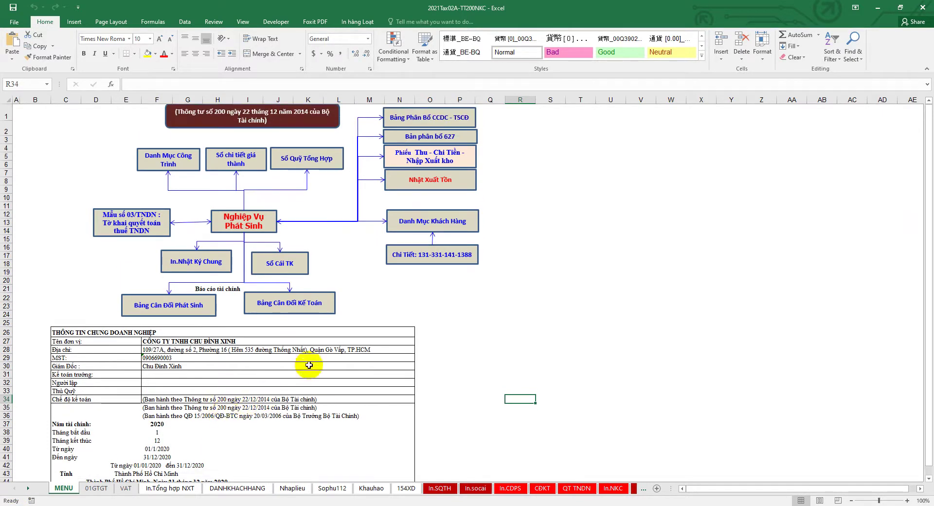
pyautogui.scroll(-5, 302, 350)
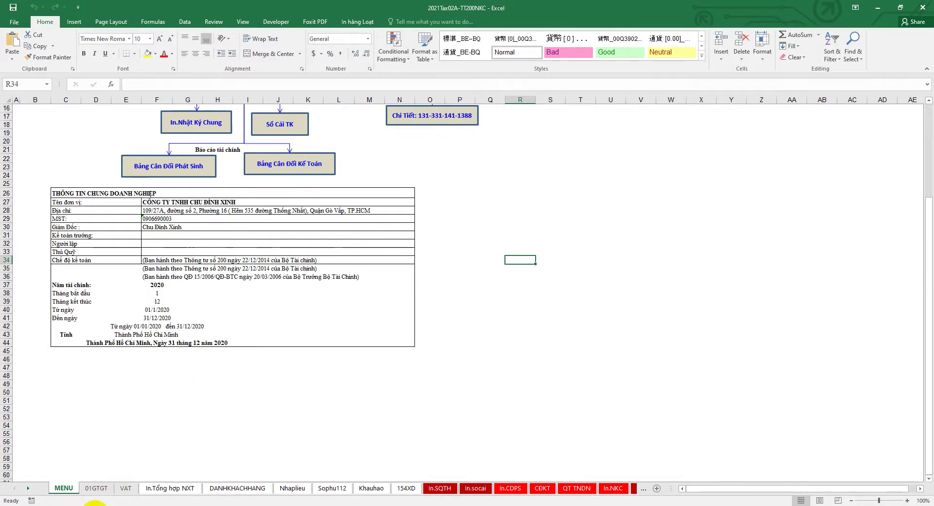
# Step: Open the 1-Thong tin doanh nghiep Excel workbook from the HOAN THANH folder
pyautogui.click(114, 505)
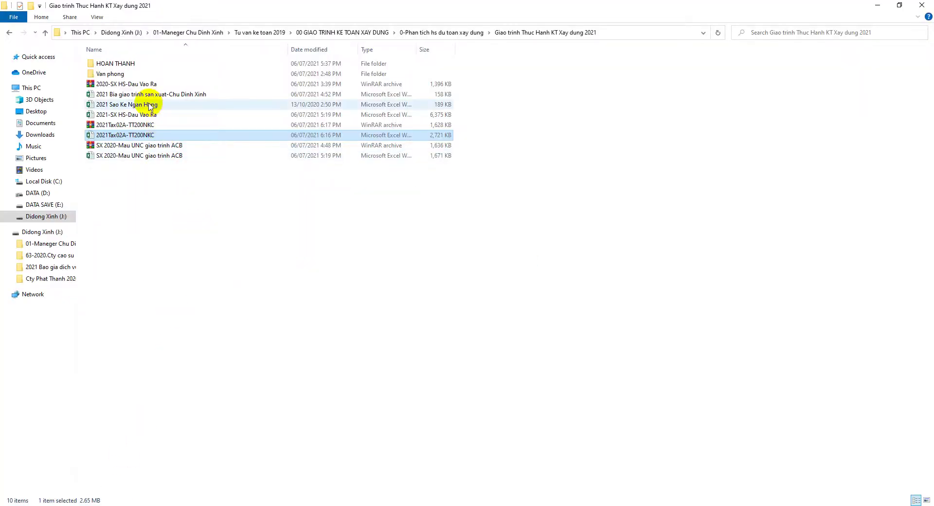
pyautogui.doubleClick(122, 66)
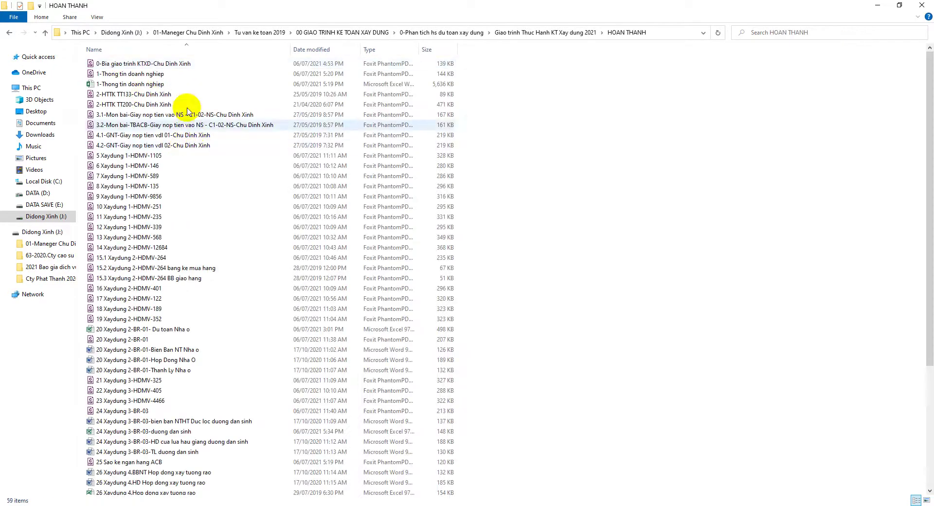
pyautogui.doubleClick(150, 84)
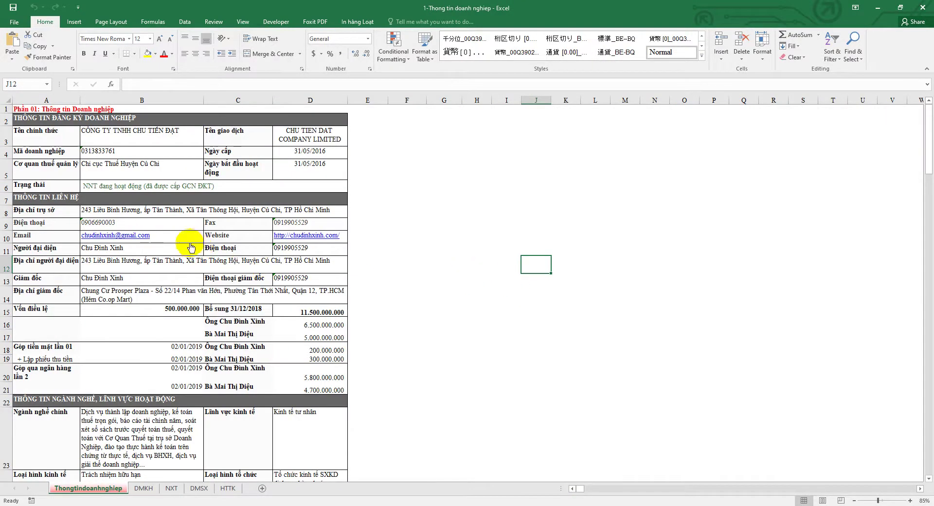
# Step: Copy the official company name CÔNG TY TNHH CHU TIẾN ĐẠT into the Tên đơn vị cell of the 2021Tax02A-TT200NKC MENU sheet
pyautogui.click(103, 136)
pyautogui.rightClick(103, 136)
pyautogui.click(126, 156)
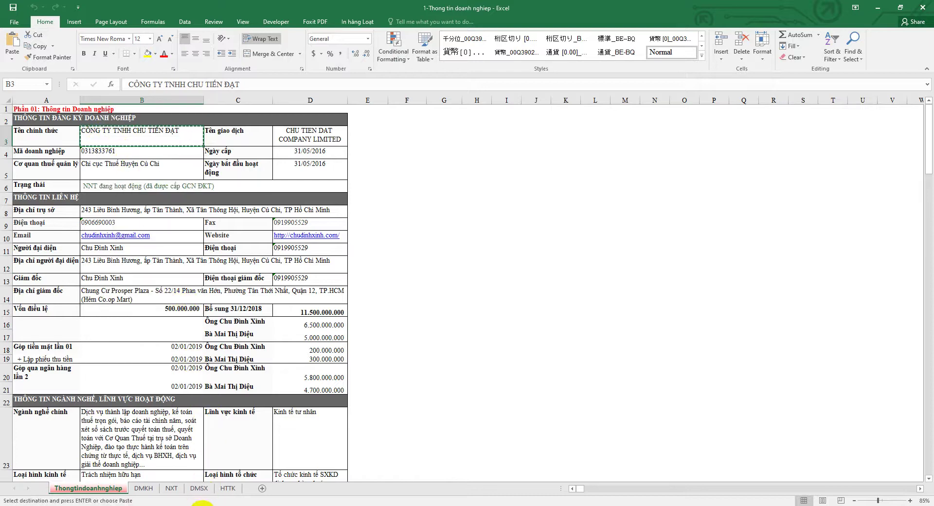
pyautogui.moveTo(202, 505)
pyautogui.click(175, 439)
pyautogui.click(153, 201)
pyautogui.rightClick(154, 202)
pyautogui.click(173, 243)
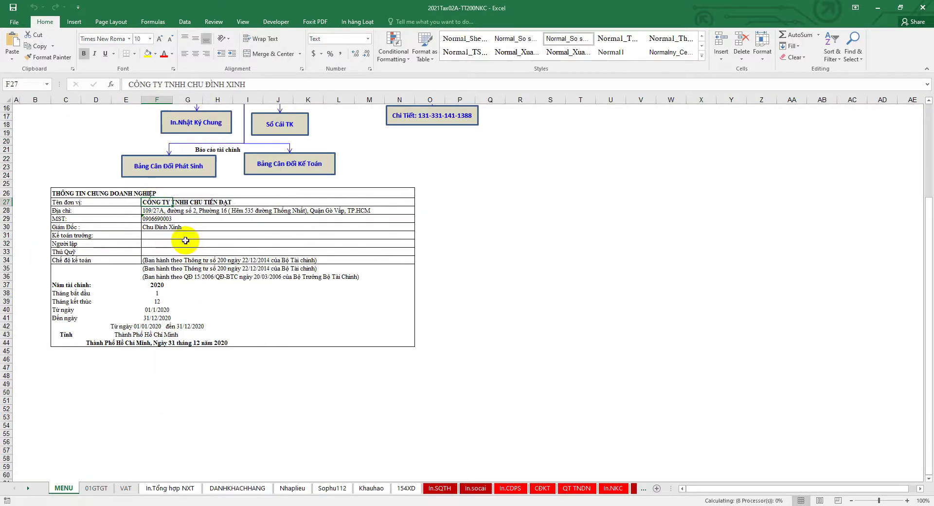
# Step: Copy the company's tax code from 1-Thong tin doanh nghiep into the MST cell of the MENU sheet
pyautogui.click(200, 505)
pyautogui.click(257, 449)
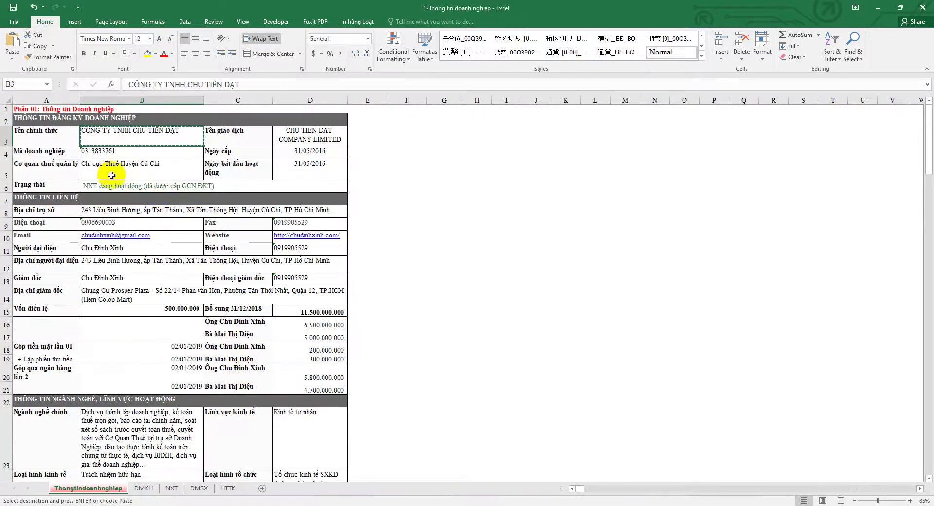
pyautogui.click(94, 153)
pyautogui.rightClick(95, 153)
pyautogui.click(117, 169)
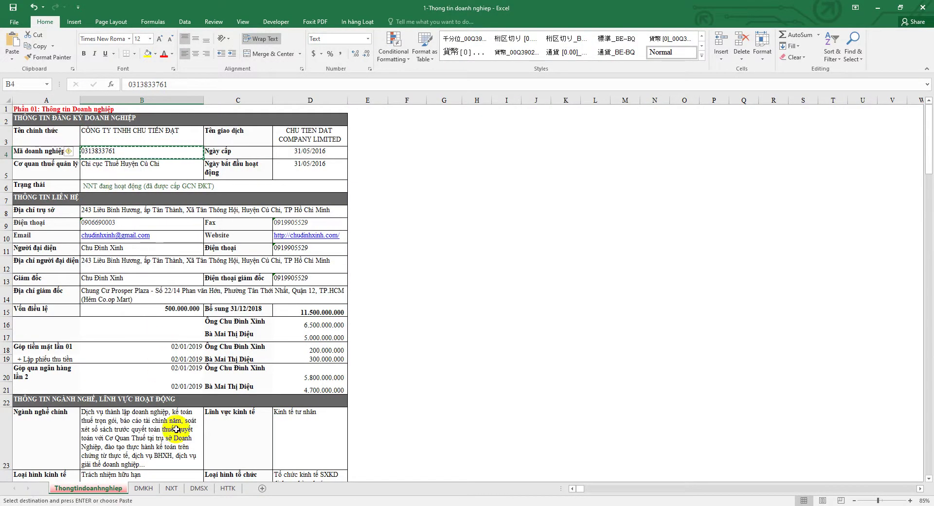
pyautogui.moveTo(200, 503)
pyautogui.click(167, 354)
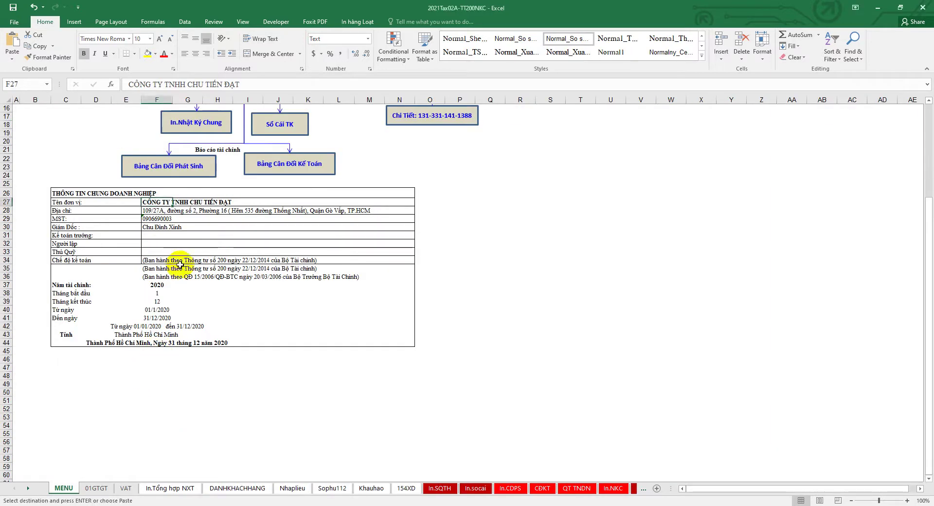
pyautogui.rightClick(156, 220)
pyautogui.click(190, 262)
# Step: Copy the address text from the Địa chỉ người đại diện row of 1-Thong tin doanh nghiep into the MENU sheet's Địa chỉ cell
pyautogui.moveTo(210, 503)
pyautogui.click(256, 479)
pyautogui.rightClick(100, 262)
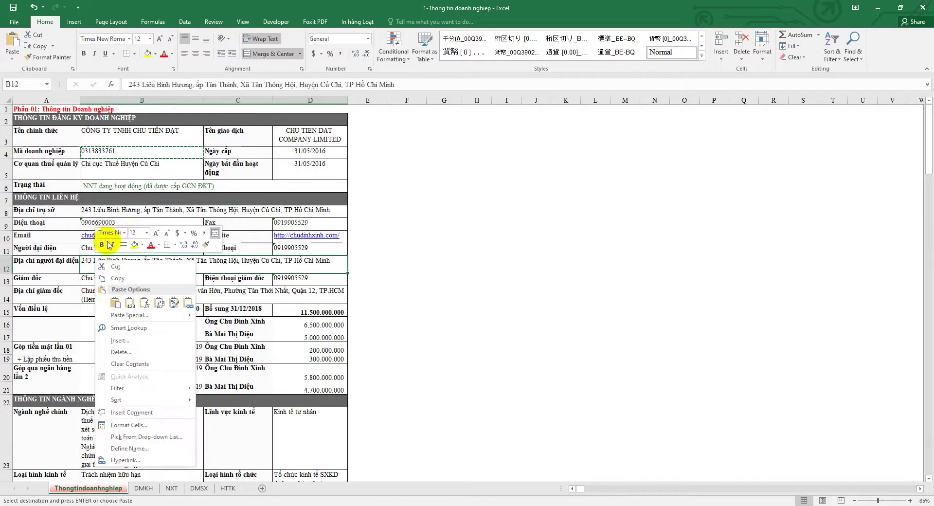
pyautogui.moveTo(395, 84); pyautogui.dragTo(108, 84)
pyautogui.rightClick(150, 88)
pyautogui.click(173, 105)
pyautogui.click(504, 225)
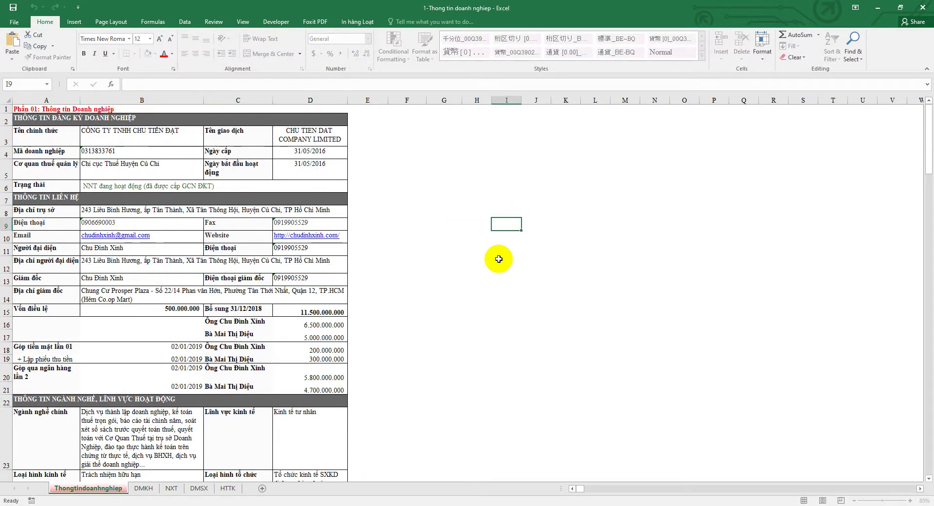
pyautogui.click(194, 482)
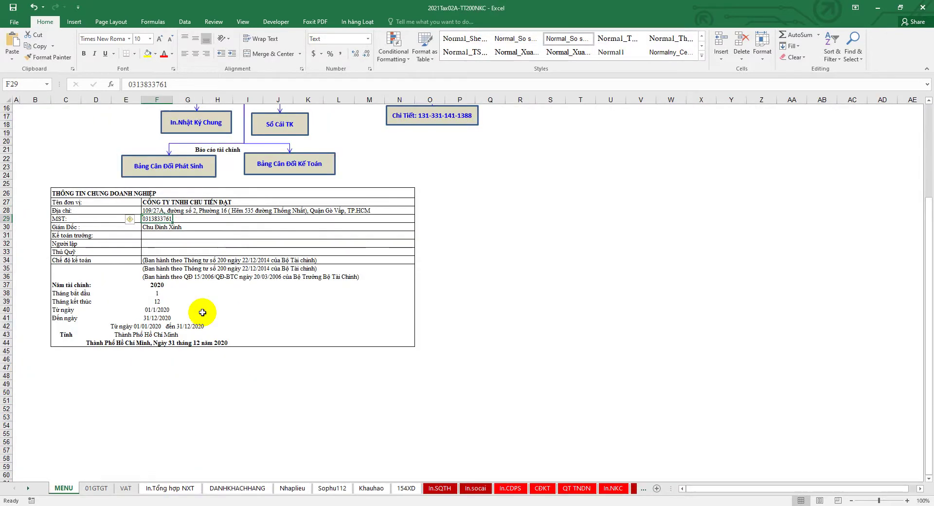
pyautogui.rightClick(155, 211)
pyautogui.click(174, 253)
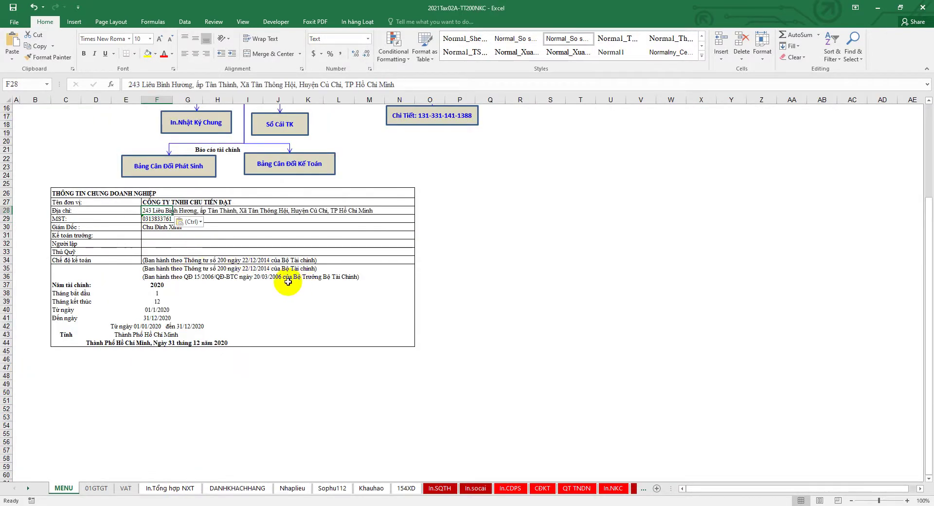
# Step: Make the Chế độ kế toán text in cell F34 bold
pyautogui.click(154, 260)
pyautogui.click(84, 52)
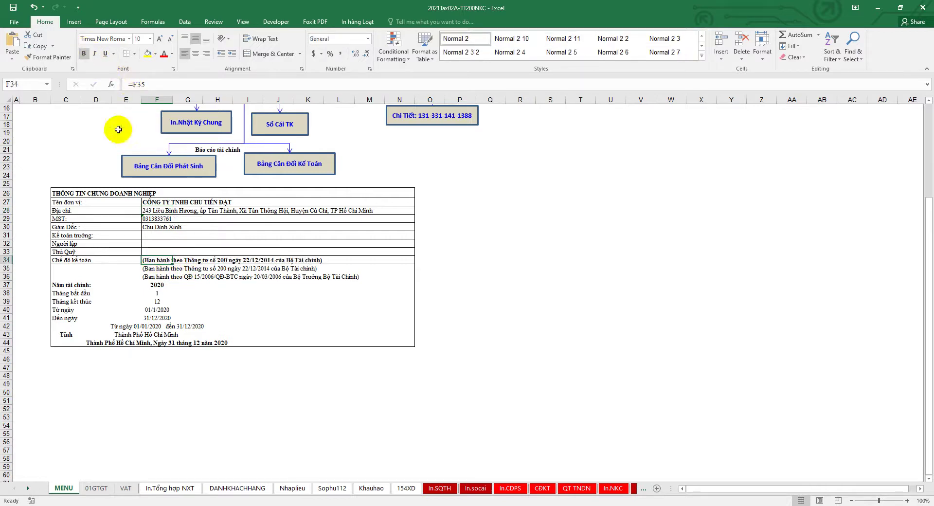
# Step: Set the financial year (Năm tài chính) in cell F37 to 2019 and save the workbook
pyautogui.click(163, 286)
pyautogui.write('2019')
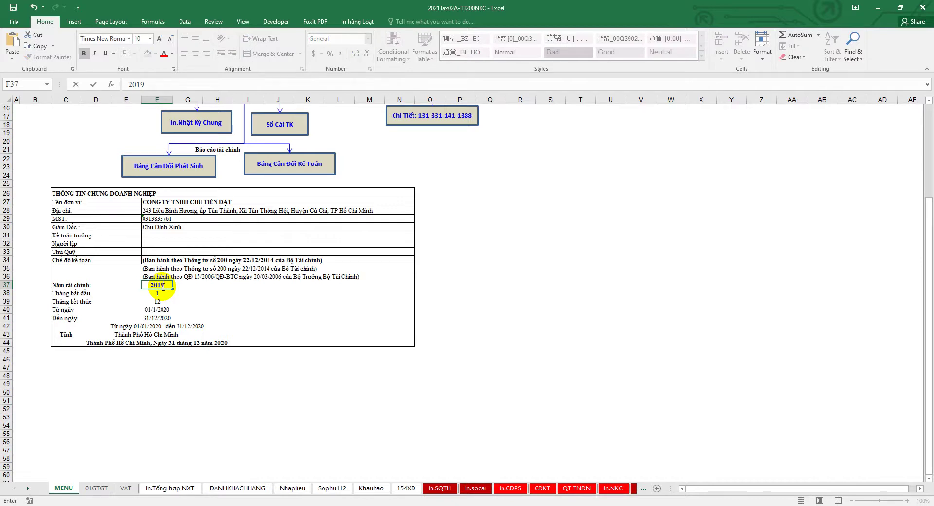
pyautogui.press('Return')
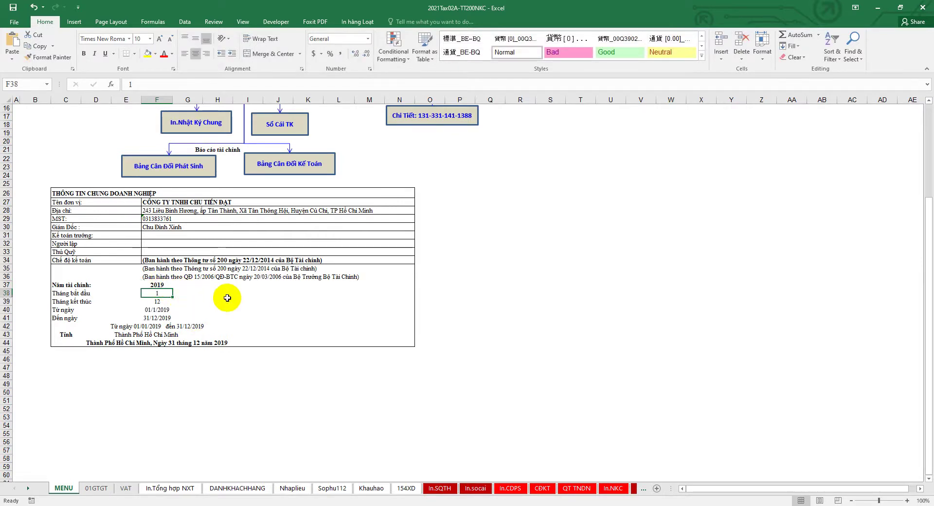
pyautogui.click(14, 7)
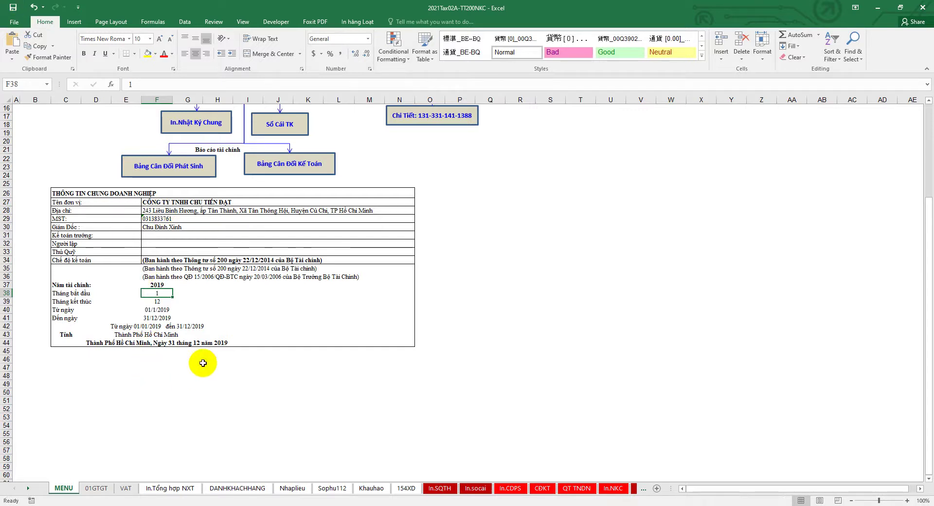
# Step: Check Bước 02 of Bài 01 in the Word outline and return to the 2021Tax02A-TT200NKC workbook
pyautogui.click(203, 505)
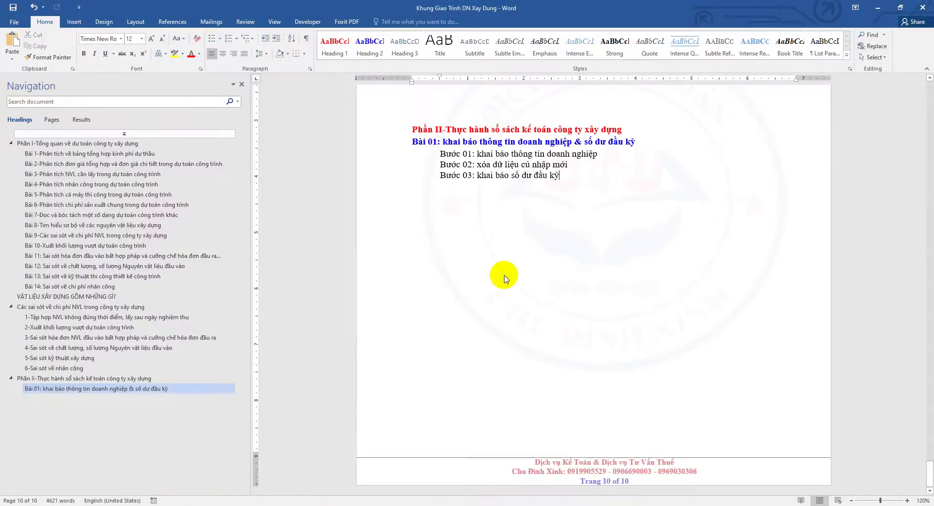
pyautogui.moveTo(568, 164); pyautogui.dragTo(441, 166)
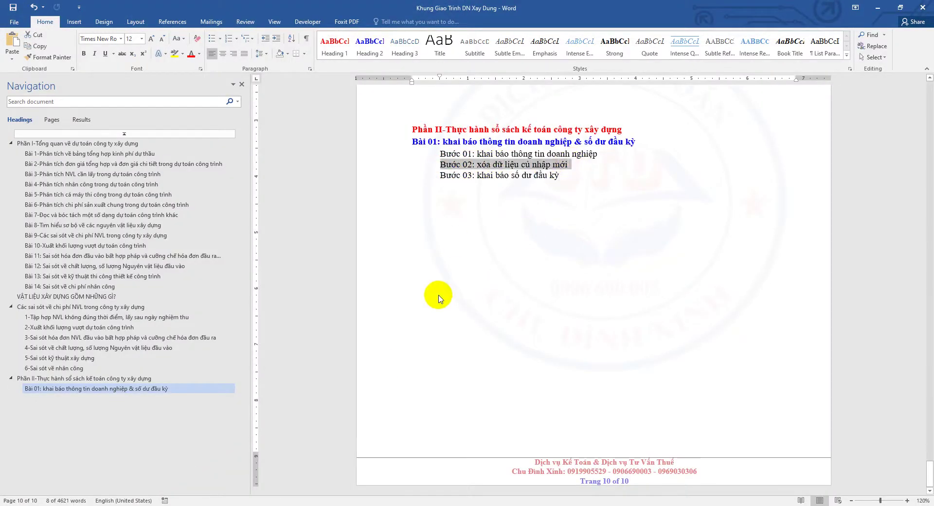
pyautogui.click(197, 505)
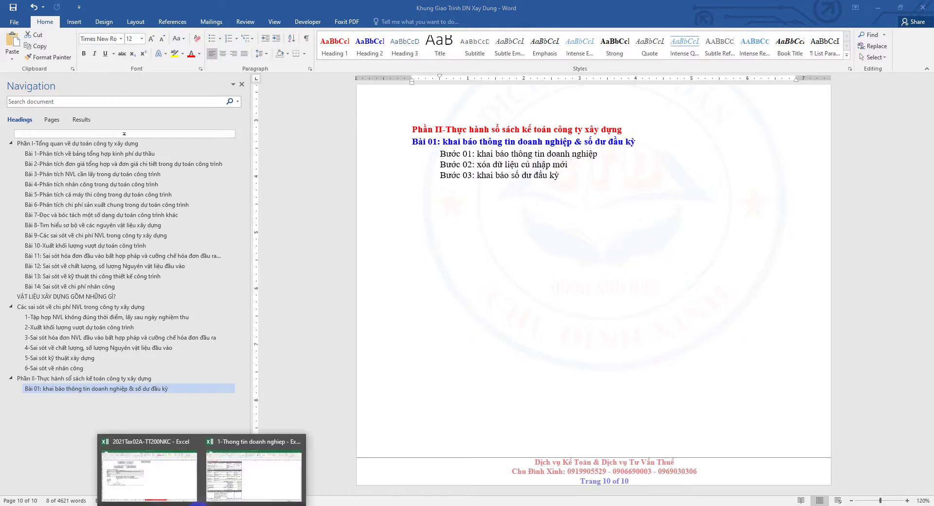
pyautogui.click(171, 464)
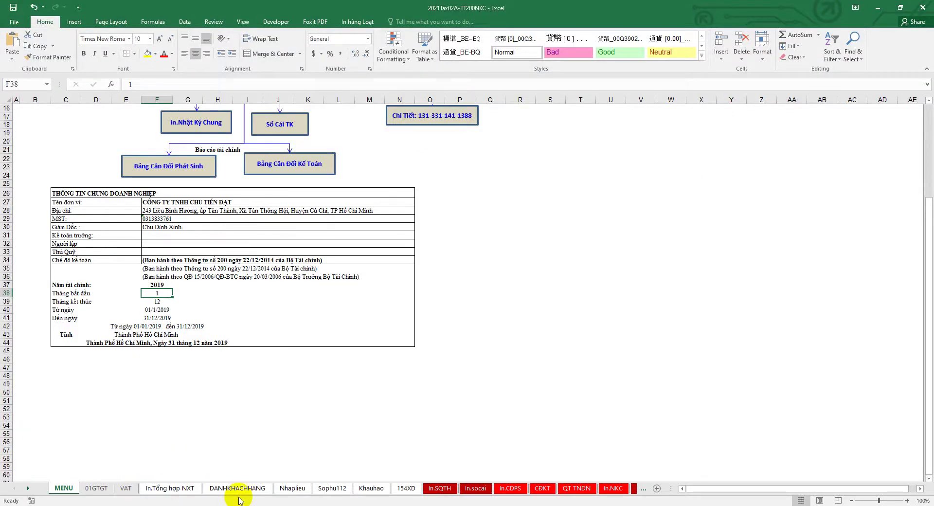
# Step: Clear the quarter 1 purchase invoice entries in B38:H42 on the VAT sheet
pyautogui.click(125, 488)
pyautogui.scroll(13, 275, 438)
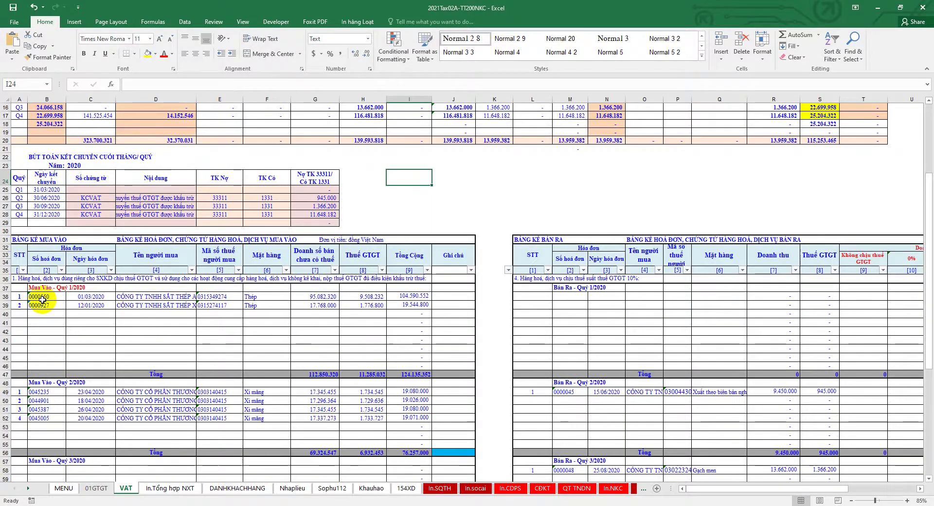
pyautogui.moveTo(43, 299); pyautogui.dragTo(350, 328)
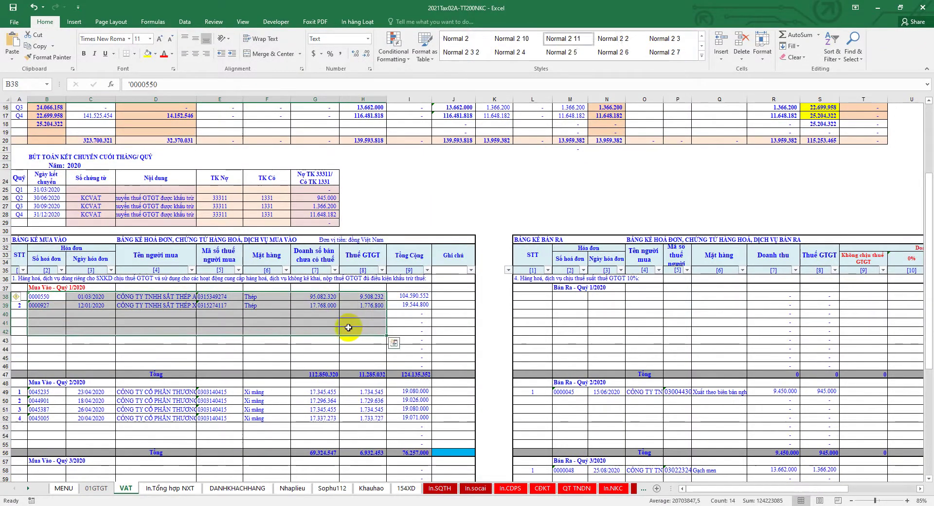
pyautogui.press('Delete')
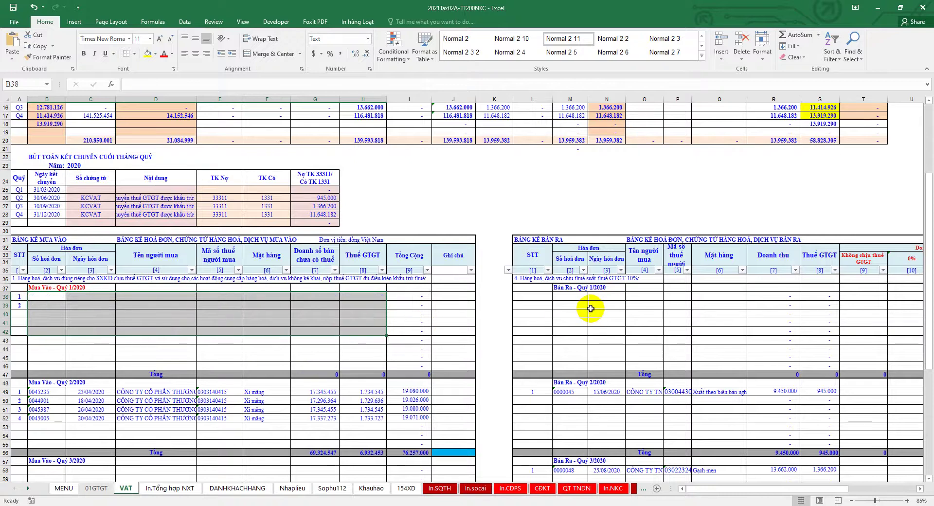
# Step: Clear the quarter 2 and quarter 4 purchase invoice entries in the VAT sheet's Mua Vào list
pyautogui.scroll(-3, 381, 352)
pyautogui.moveTo(37, 310); pyautogui.dragTo(346, 342)
pyautogui.press('Delete')
pyautogui.scroll(-8, 350, 358)
pyautogui.moveTo(49, 286); pyautogui.dragTo(345, 343)
pyautogui.press('Delete')
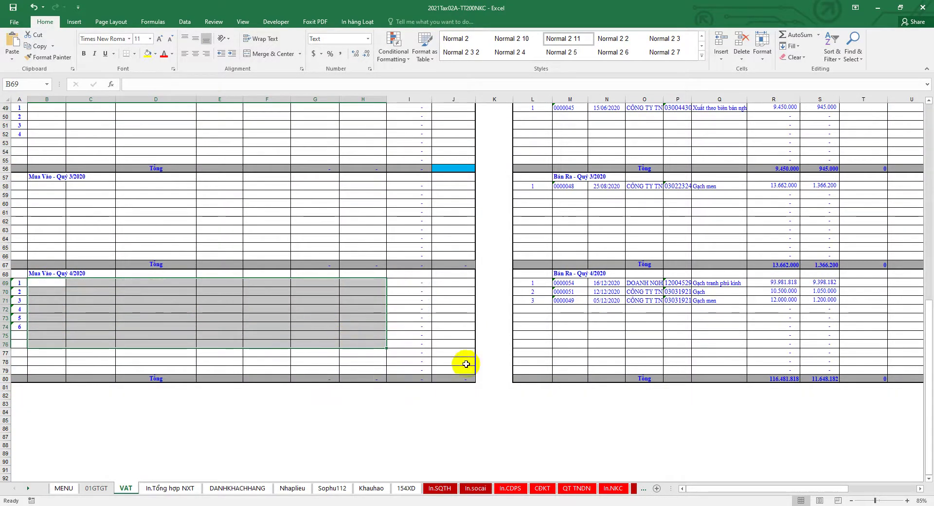
# Step: Clear the quarter 2 sales invoice entries in row 49 of the VAT sheet's Bán Ra list, including its 10% revenue and tax amounts
pyautogui.scroll(6, 466, 364)
pyautogui.moveTo(709, 486); pyautogui.dragTo(771, 483)
pyautogui.scroll(-1, 538, 290)
pyautogui.moveTo(241, 237); pyautogui.dragTo(392, 246)
pyautogui.press('Delete')
pyautogui.click(675, 236)
pyautogui.press('Delete')
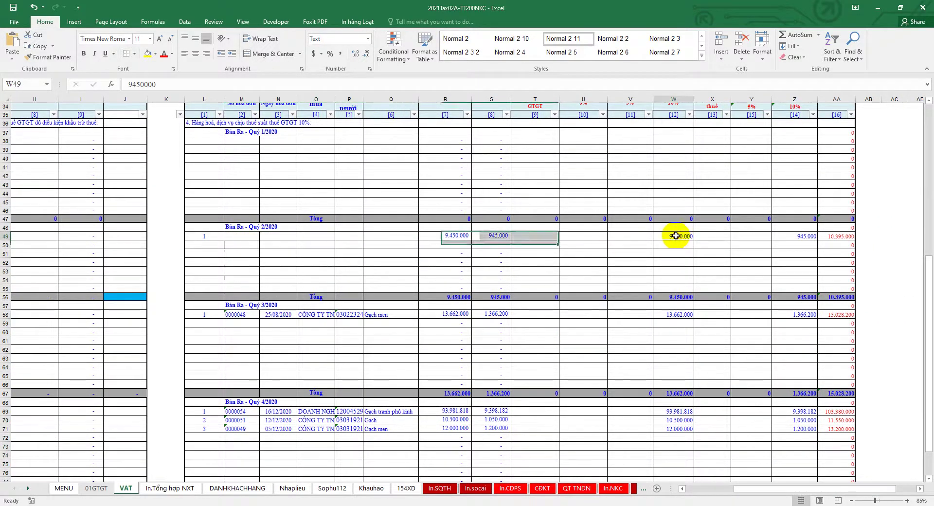
pyautogui.click(783, 240)
pyautogui.press('Delete')
# Step: Clear the quarter 3 sales invoice entry in row 58 of the Bán Ra list, including its 10% revenue and tax amounts
pyautogui.scroll(-1, 510, 280)
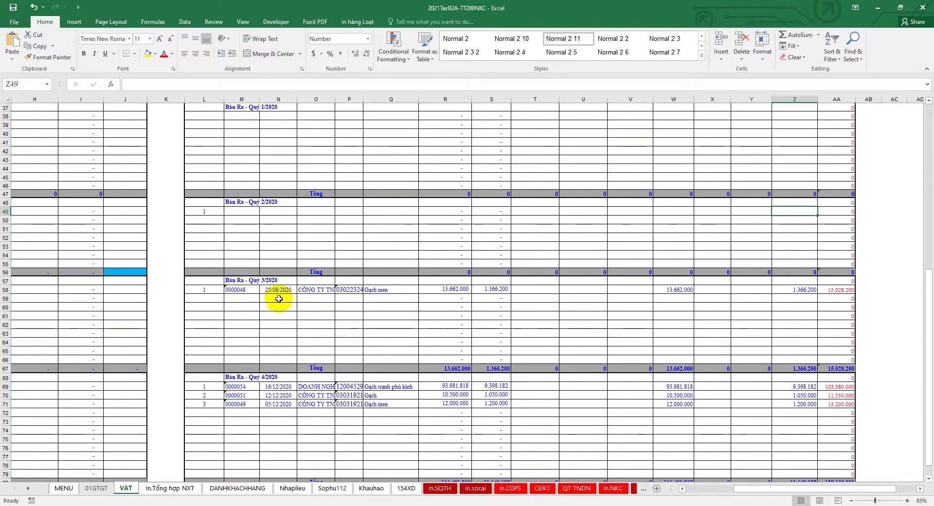
pyautogui.moveTo(226, 289); pyautogui.dragTo(410, 298)
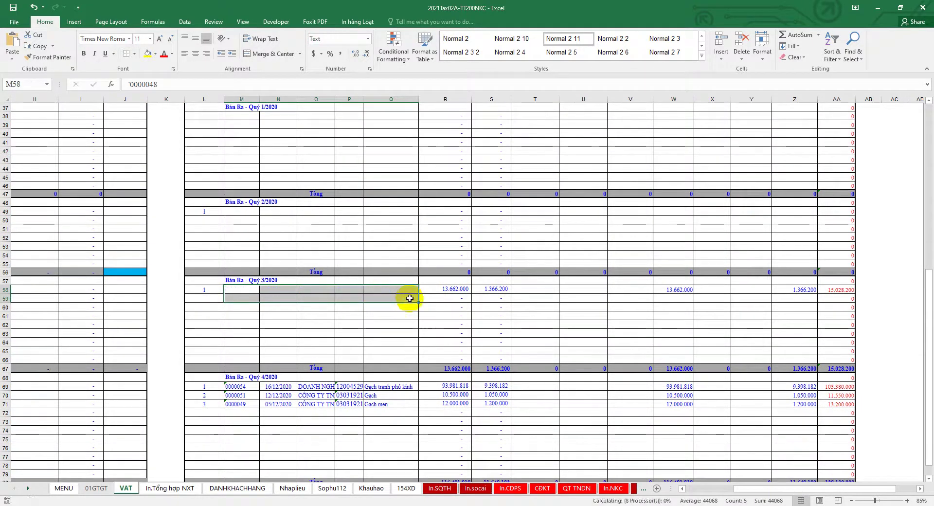
pyautogui.press('Delete')
pyautogui.click(676, 290)
pyautogui.click(784, 290)
pyautogui.scroll(-5, 580, 316)
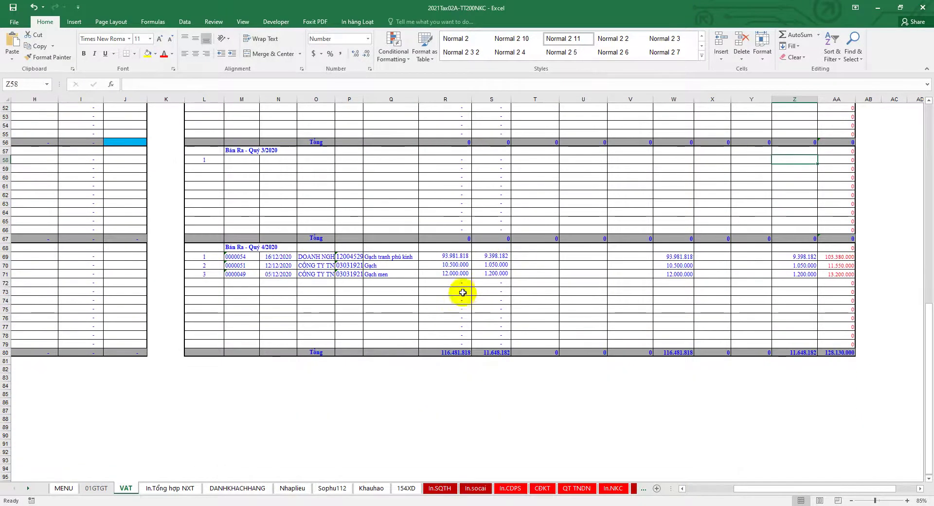
# Step: Clear the quarter 4 sales invoice entries in rows 69 to 71 of the Bán Ra list, including the 10% revenue and tax amounts
pyautogui.moveTo(235, 257); pyautogui.dragTo(387, 282)
pyautogui.press('Delete')
pyautogui.moveTo(672, 256); pyautogui.dragTo(673, 274)
pyautogui.press('Delete')
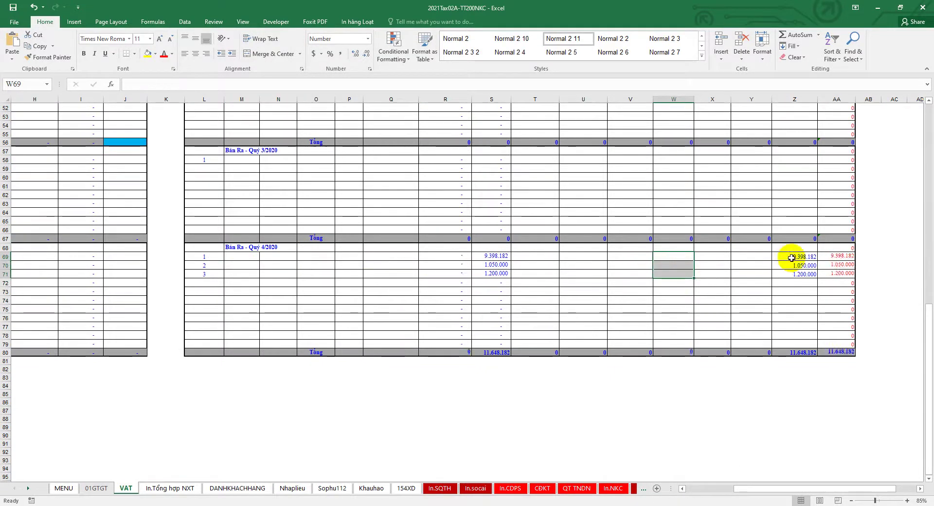
pyautogui.moveTo(792, 258); pyautogui.dragTo(793, 274)
# Step: Set the Q1 opening balance of account 1331 in cell B14 of the VAT sheet to 0 and save the workbook
pyautogui.scroll(12, 372, 297)
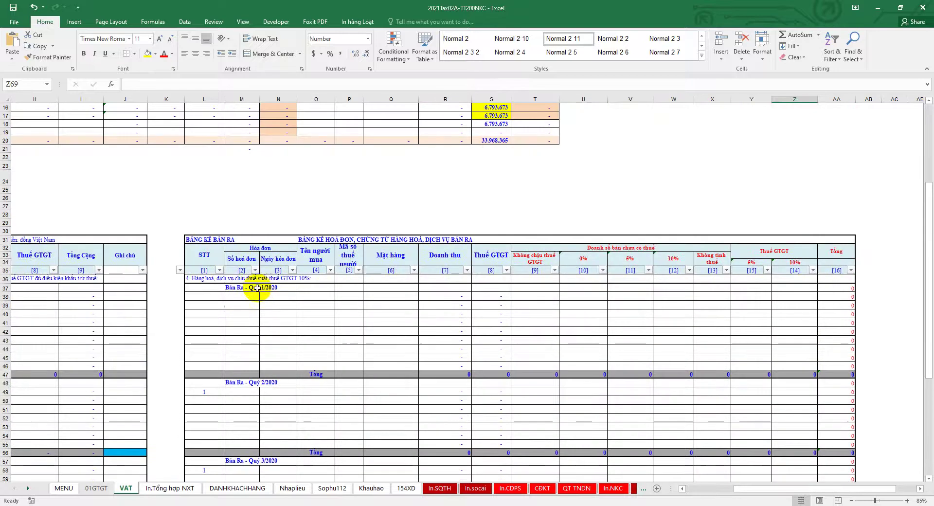
pyautogui.scroll(3, 209, 225)
pyautogui.click(13, 6)
pyautogui.moveTo(808, 489); pyautogui.dragTo(730, 490)
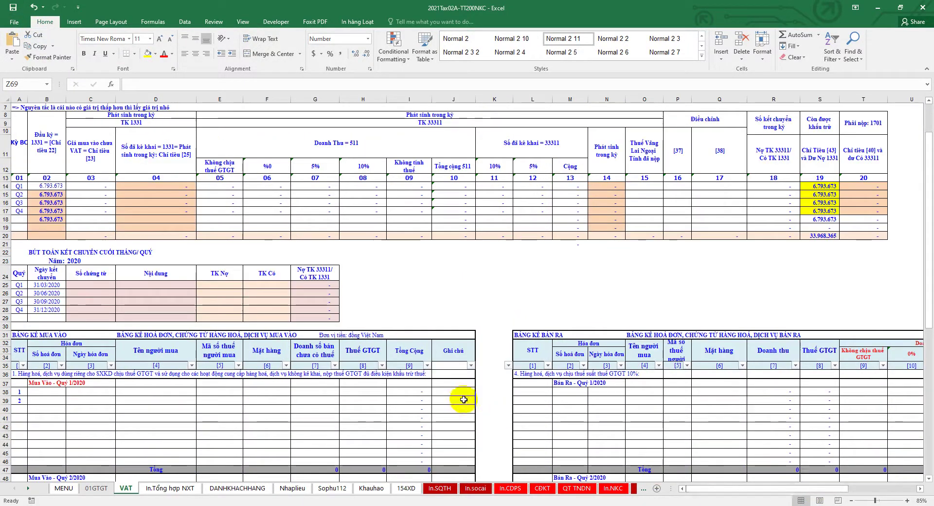
pyautogui.click(53, 187)
pyautogui.write('0')
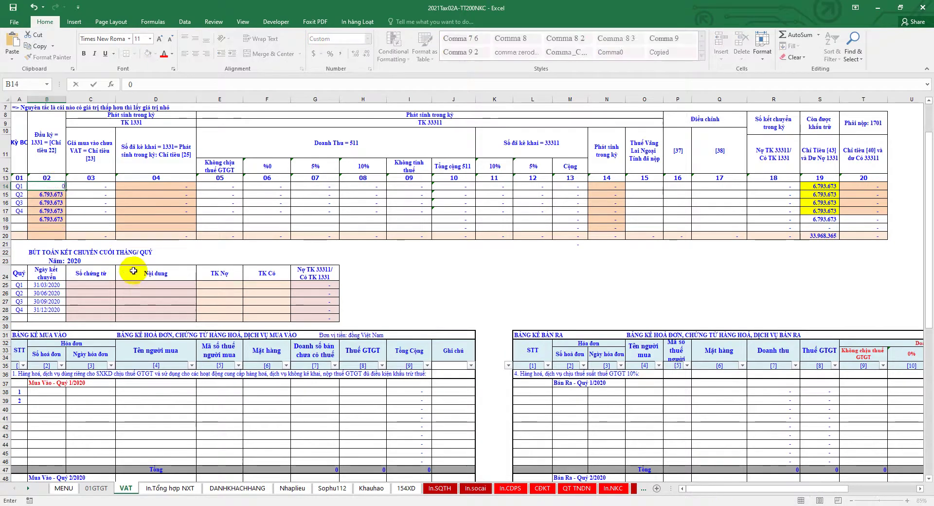
pyautogui.click(118, 272)
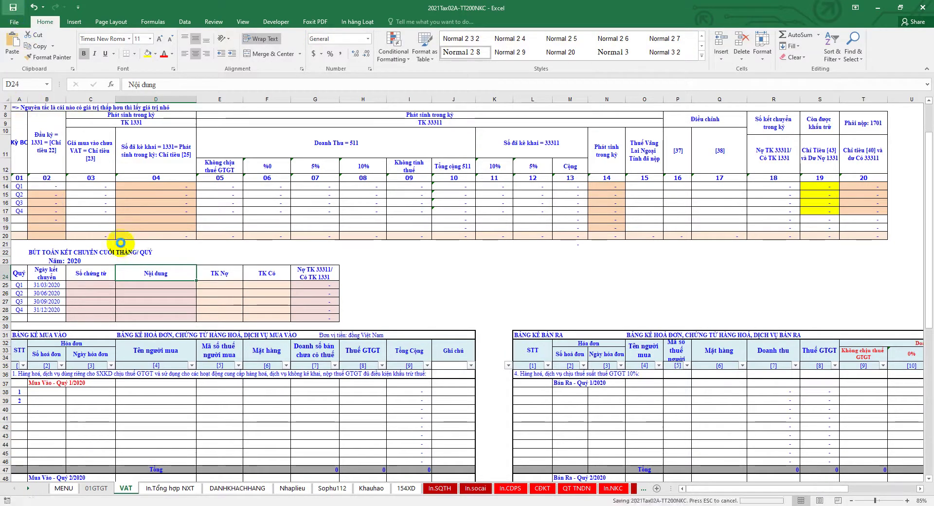
# Step: Clear the material list and opening stock figures in A12:F80 of the In.Tổng hợp NXT sheet
pyautogui.click(180, 488)
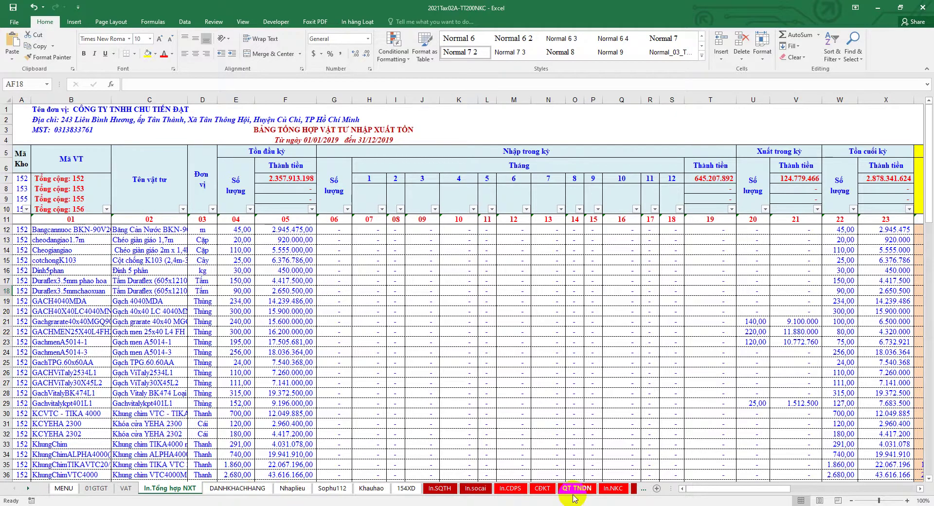
pyautogui.scroll(-1, 146, 333)
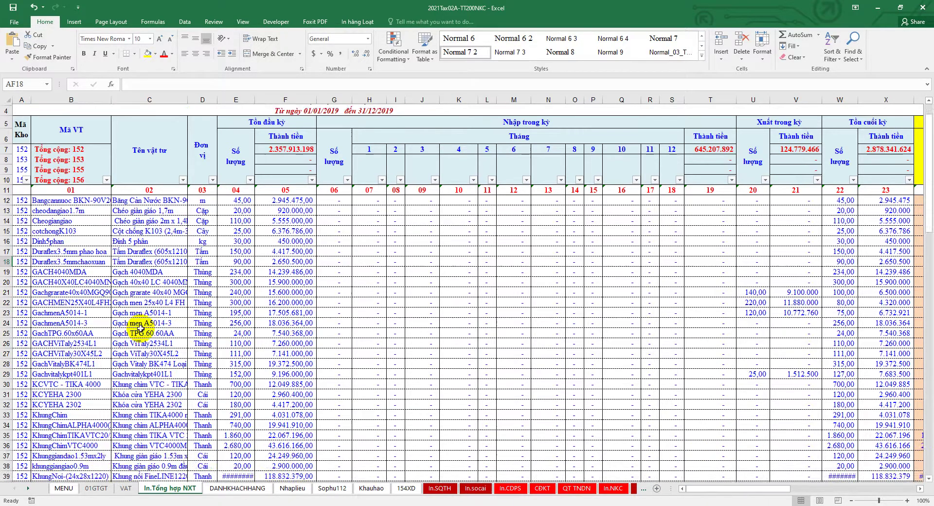
pyautogui.moveTo(40, 198); pyautogui.dragTo(199, 271)
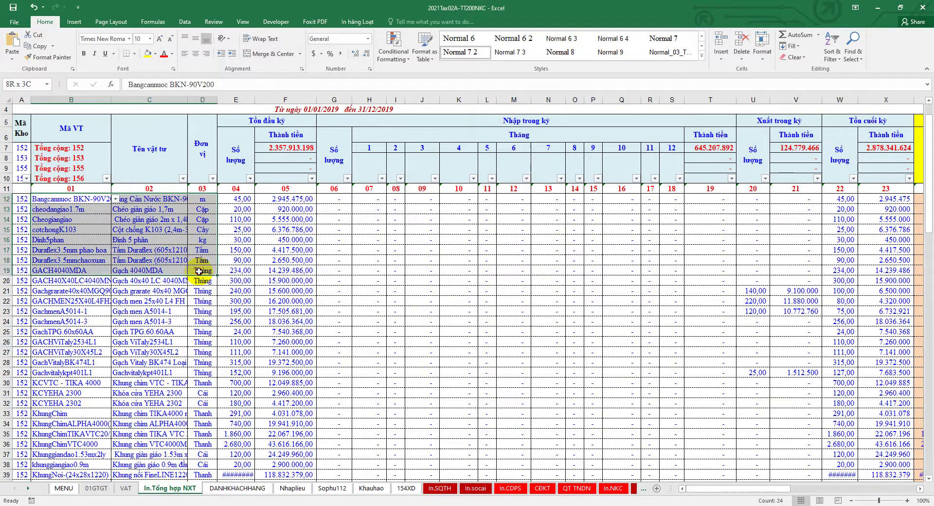
pyautogui.moveTo(21, 200); pyautogui.dragTo(279, 258)
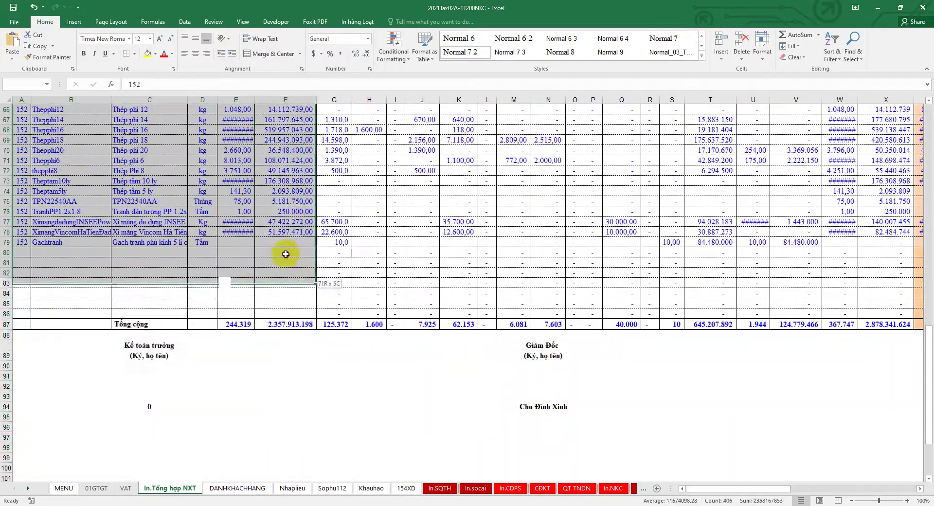
pyautogui.scroll(20, 301, 329)
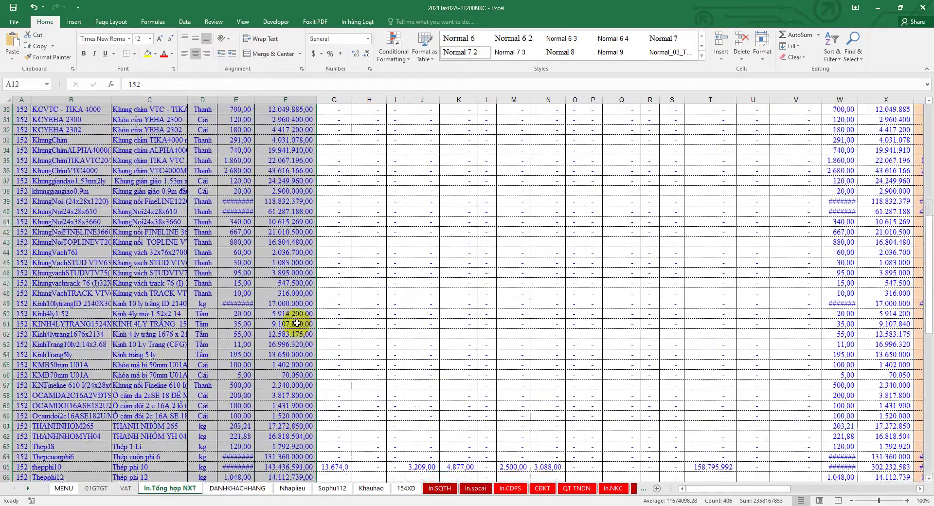
pyautogui.scroll(1, 278, 319)
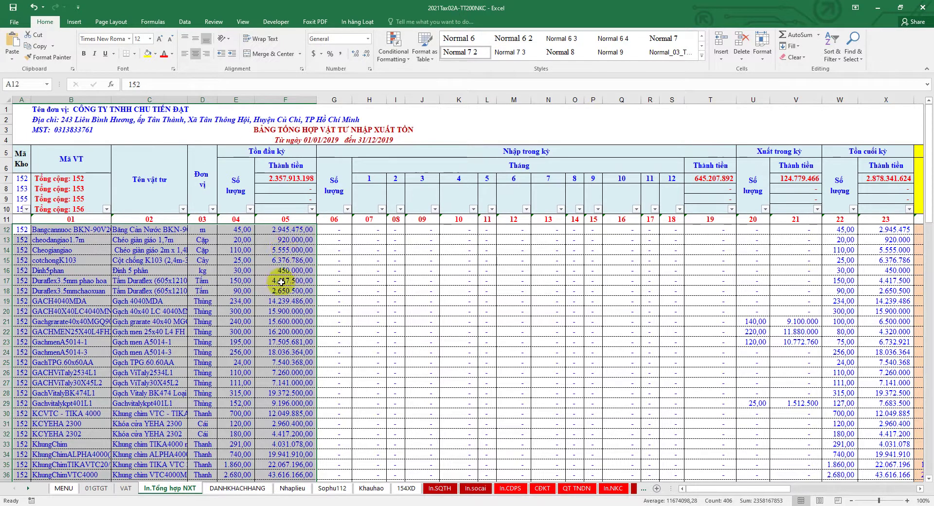
pyautogui.scroll(-20, 263, 311)
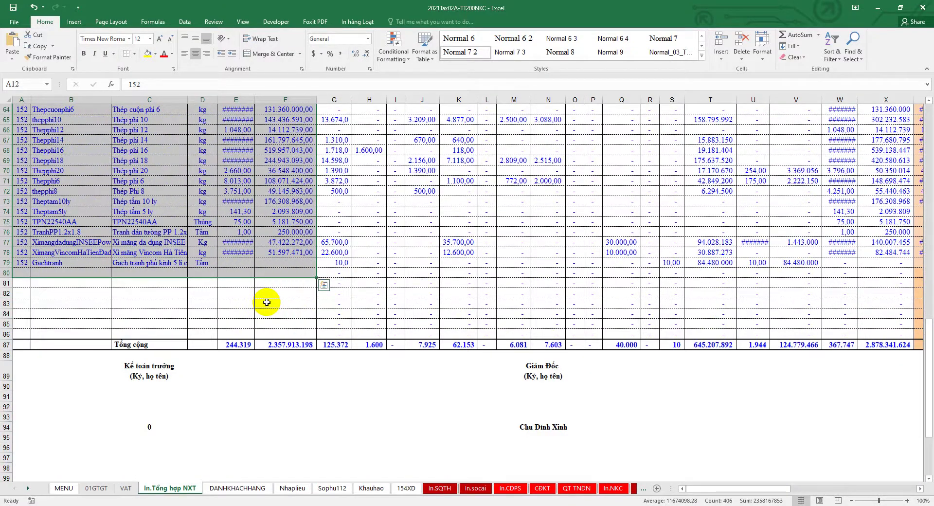
pyautogui.press('Delete')
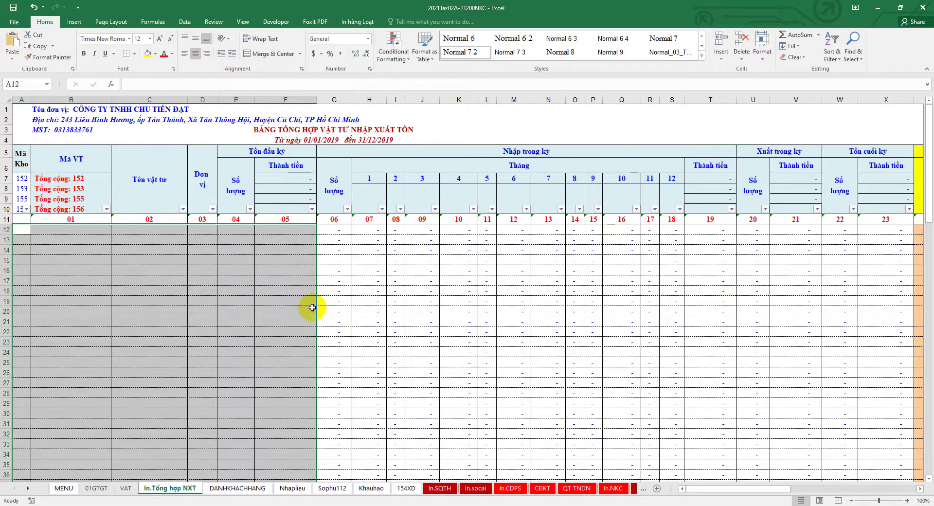
# Step: Examine the formulas in the Nhập trong kỳ columns of rows 13 and 14
pyautogui.click(346, 242)
pyautogui.click(390, 242)
pyautogui.click(469, 250)
pyautogui.click(554, 253)
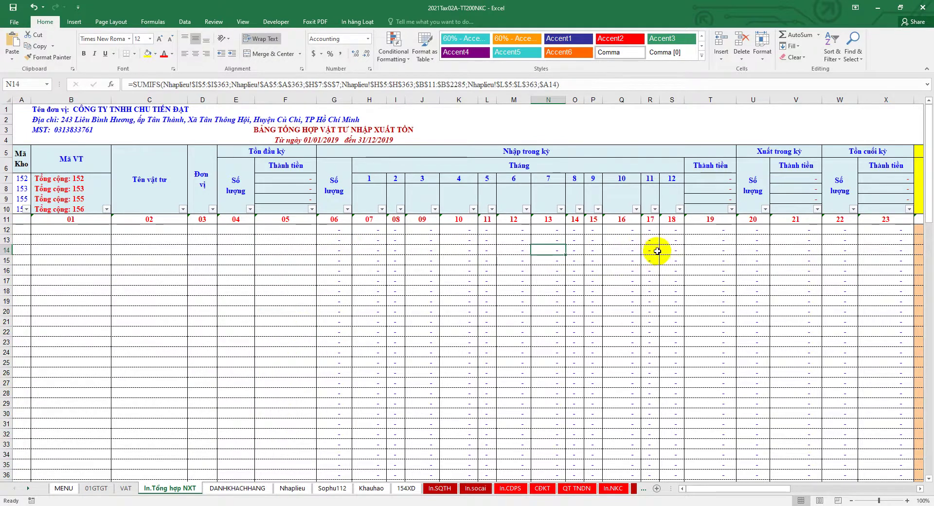
pyautogui.click(338, 240)
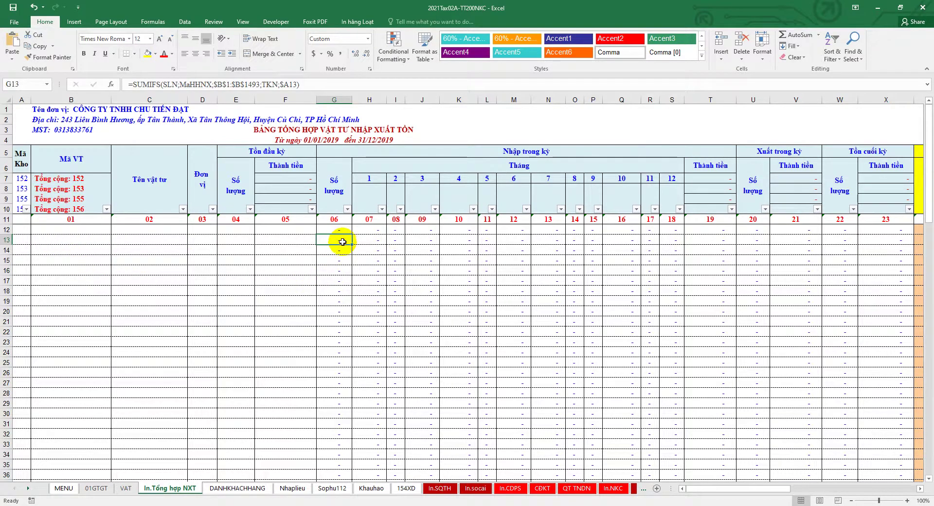
pyautogui.write('\\')
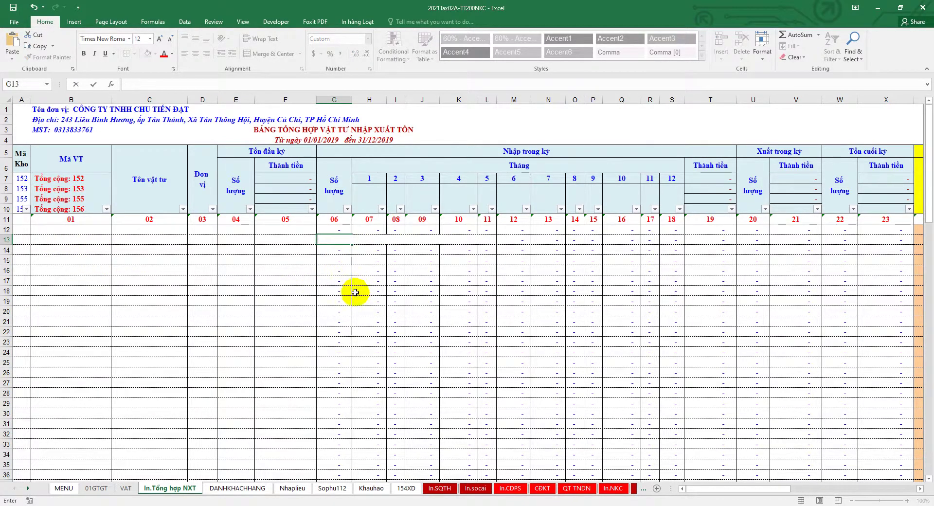
pyautogui.press('Escape')
pyautogui.rightClick(339, 251)
pyautogui.press('Escape')
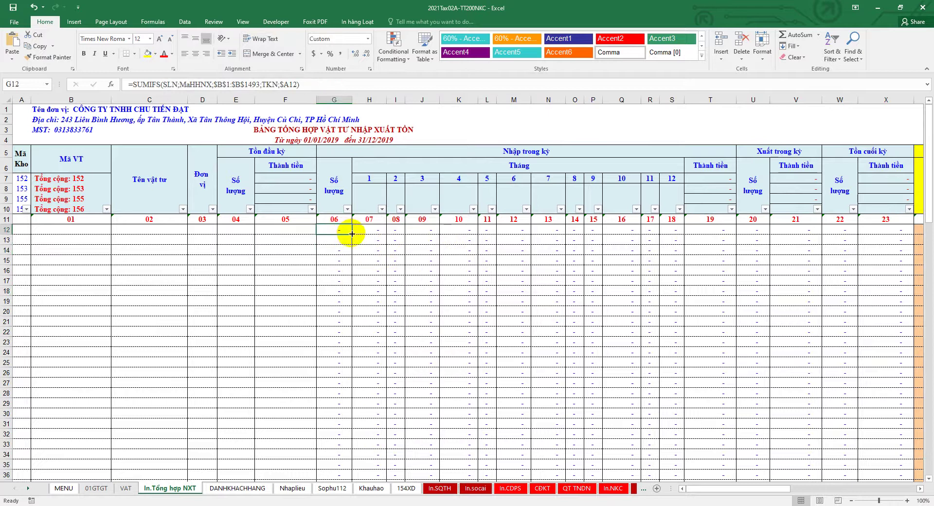
# Step: Copy the receipt quantity formula from cell G15 into cell G13
pyautogui.click(340, 263)
pyautogui.rightClick(345, 263)
pyautogui.click(358, 274)
pyautogui.rightClick(344, 242)
pyautogui.press('Escape')
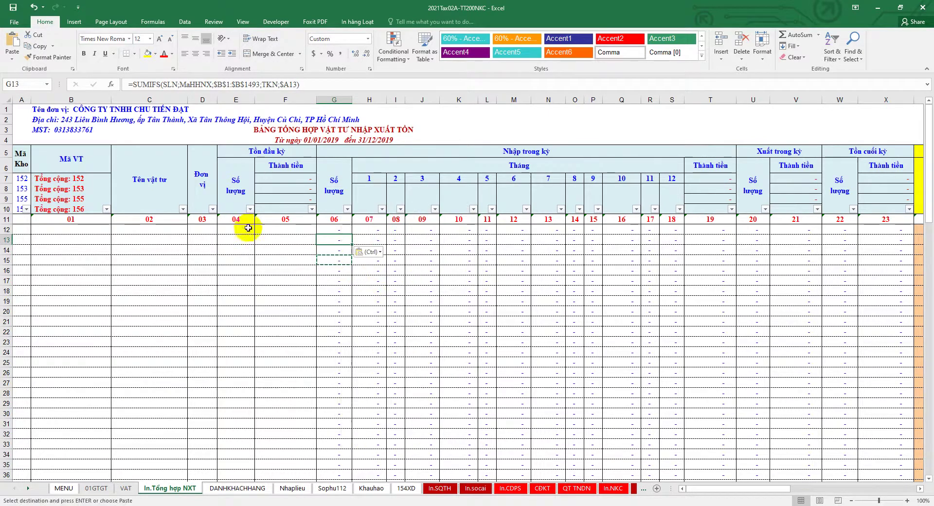
pyautogui.press('Escape')
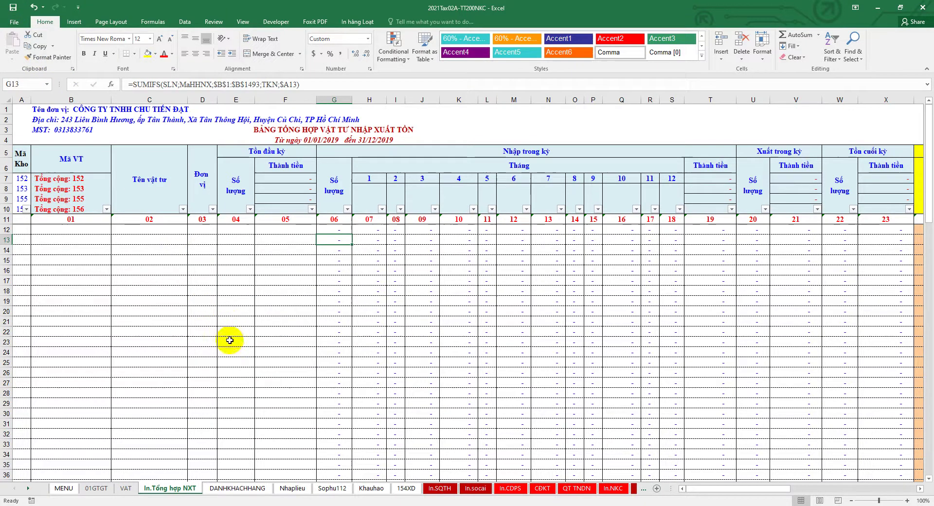
# Step: Clear the account 131 customer list and opening balances in B8:G15 of the DANHKHACHHANG sheet
pyautogui.click(238, 488)
pyautogui.scroll(17, 269, 419)
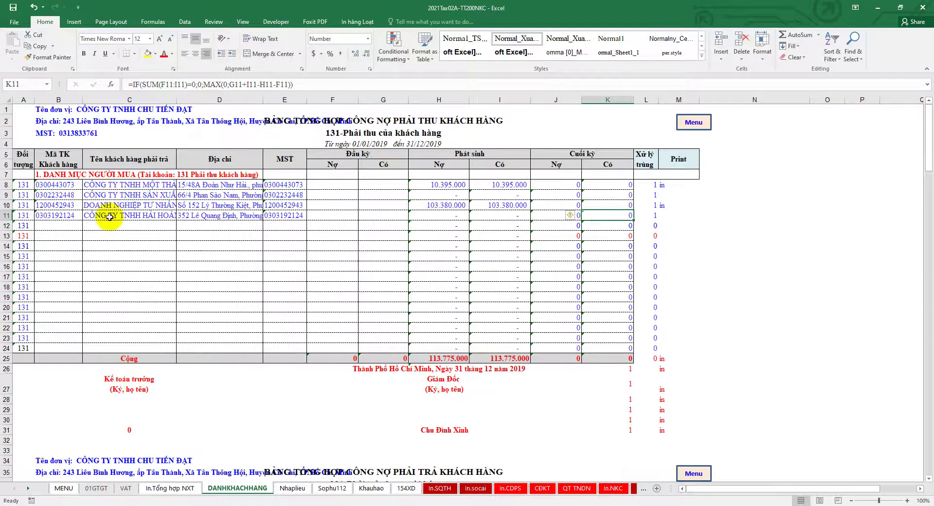
pyautogui.moveTo(64, 185); pyautogui.dragTo(366, 255)
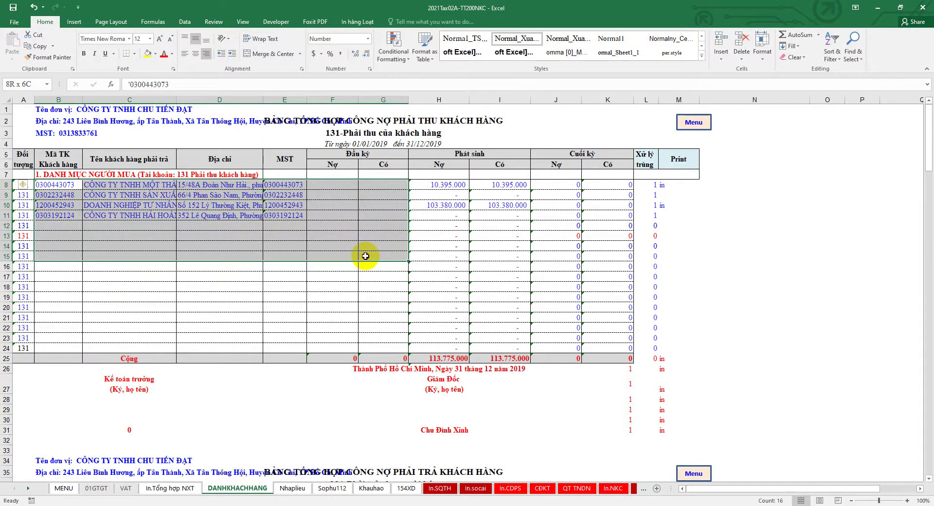
pyautogui.moveTo(366, 256); pyautogui.dragTo(365, 256)
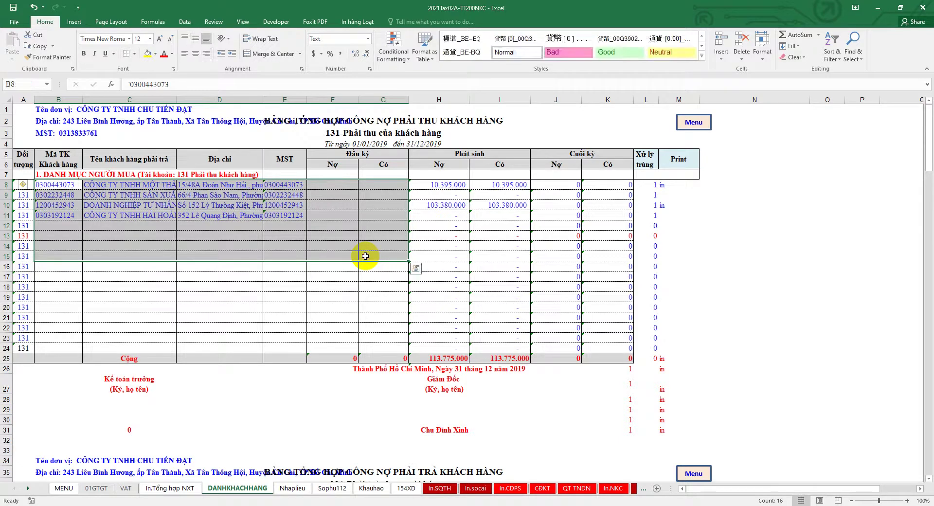
pyautogui.press('Delete')
# Step: Clear the account 331 supplier list and opening balances in B41:G50 of the DANHKHACHHANG sheet
pyautogui.scroll(-1, 302, 300)
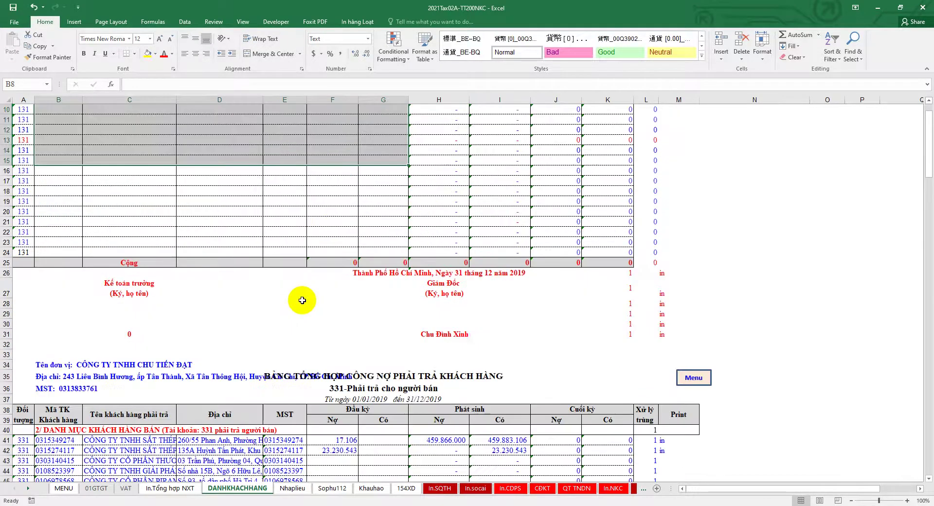
pyautogui.scroll(-9, 300, 298)
pyautogui.moveTo(53, 150); pyautogui.dragTo(371, 248)
pyautogui.press('Delete')
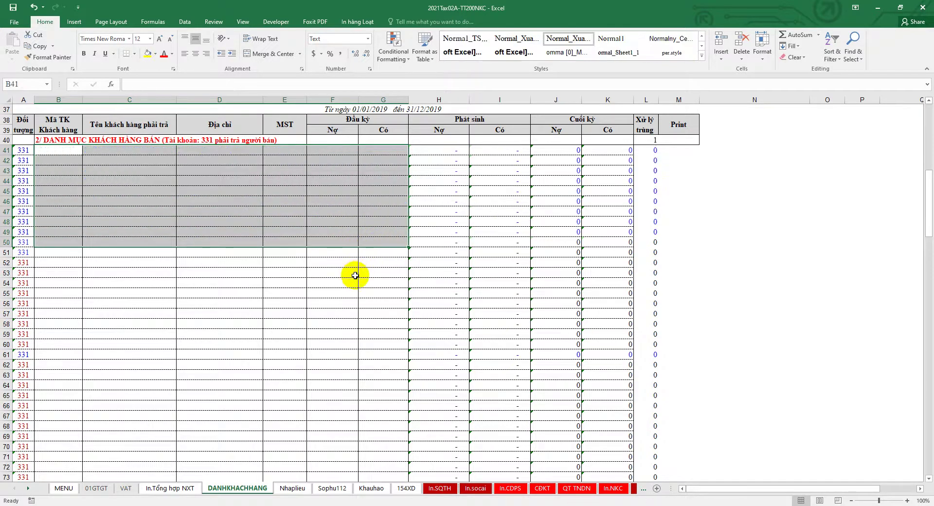
# Step: Clear the employee advance entries of account 141 in B117:C120 and save the workbook
pyautogui.scroll(-4, 316, 302)
pyautogui.scroll(-19, 316, 303)
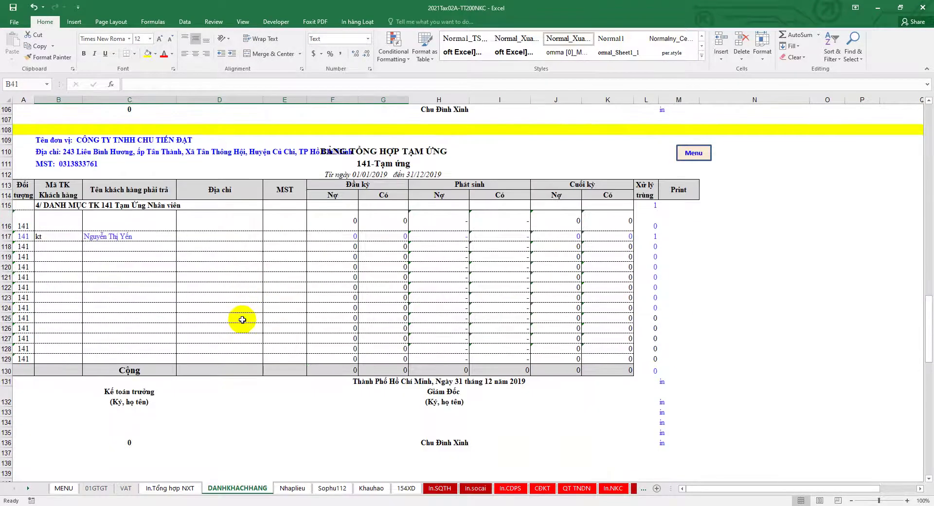
pyautogui.moveTo(78, 235); pyautogui.dragTo(146, 267)
pyautogui.scroll(18, 242, 294)
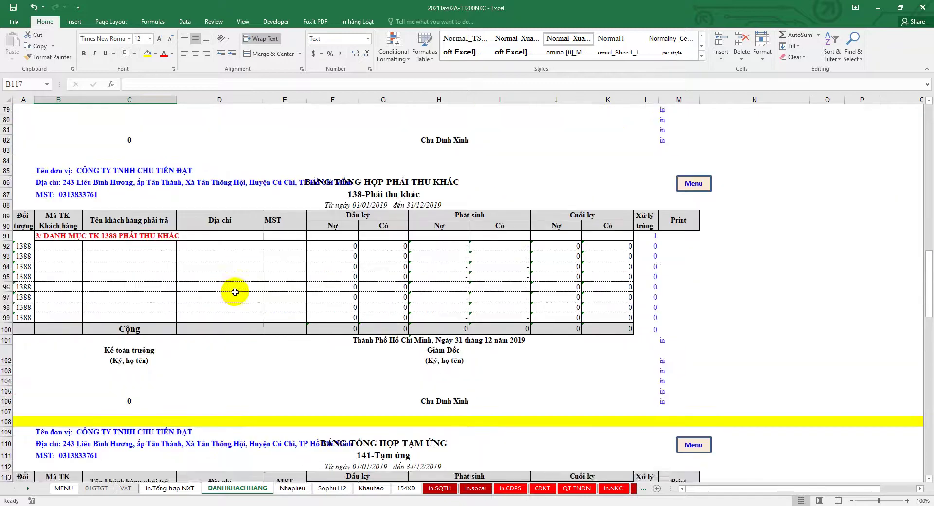
pyautogui.scroll(17, 242, 294)
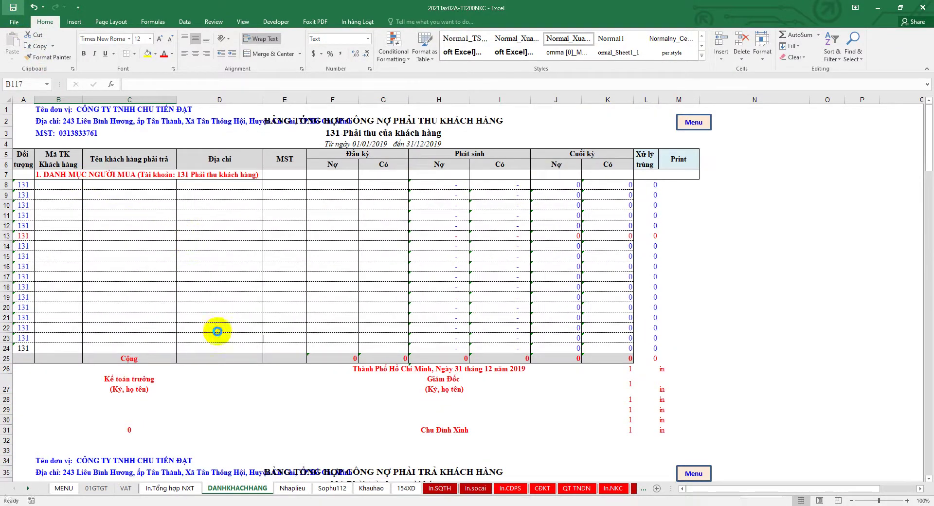
# Step: Clear the journal entries in C5:Q207 of the Nhaplieu sheet, leaving the year-end closing rows, and save the workbook
pyautogui.click(294, 490)
pyautogui.scroll(9, 316, 479)
pyautogui.moveTo(928, 191); pyautogui.dragTo(918, 57)
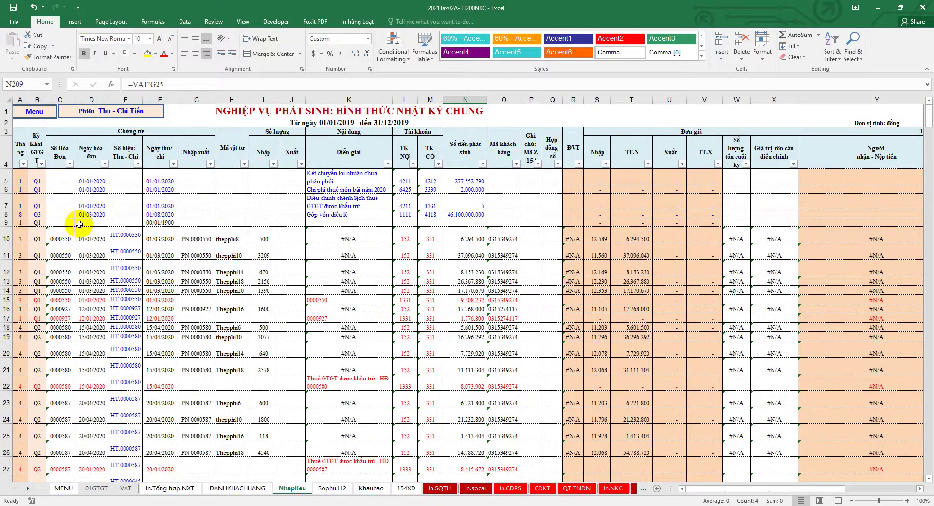
pyautogui.moveTo(60, 182); pyautogui.dragTo(456, 250)
pyautogui.click(60, 98)
pyautogui.moveTo(62, 179); pyautogui.dragTo(548, 239)
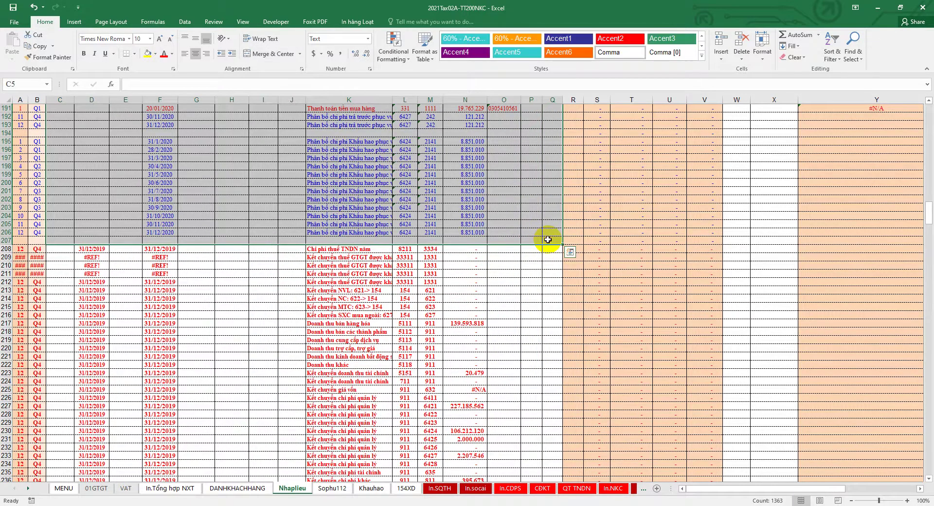
pyautogui.scroll(20, 548, 240)
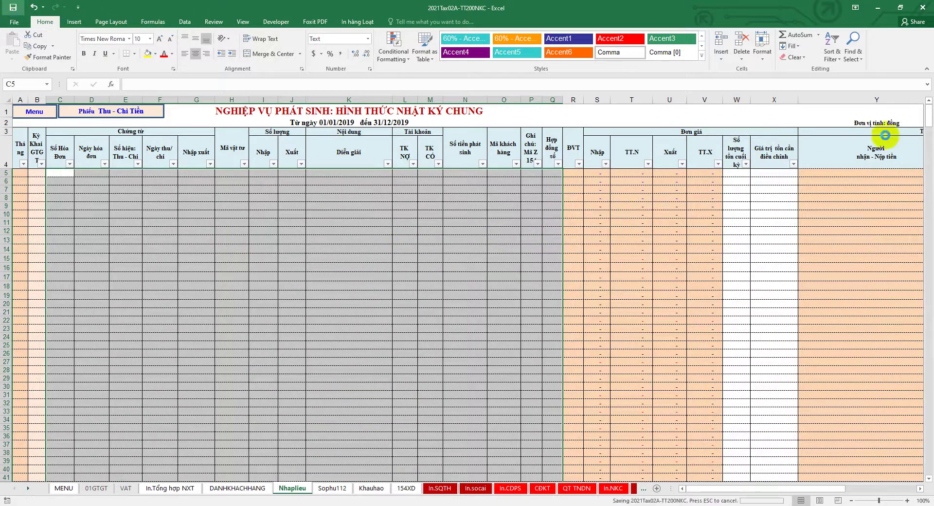
pyautogui.moveTo(929, 115); pyautogui.dragTo(926, 220)
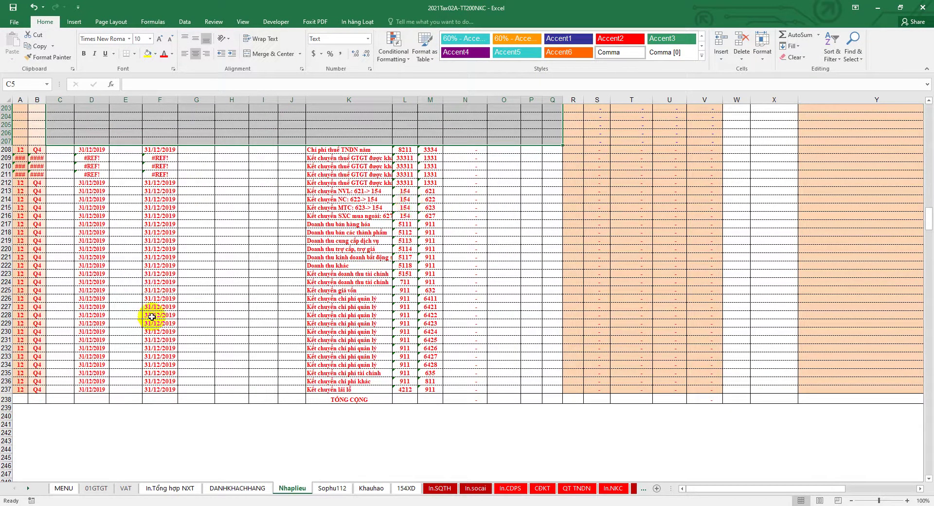
# Step: Link D209 of the Nhaplieu sheet to VAT!B25 and fill the formula down through D212
pyautogui.click(98, 157)
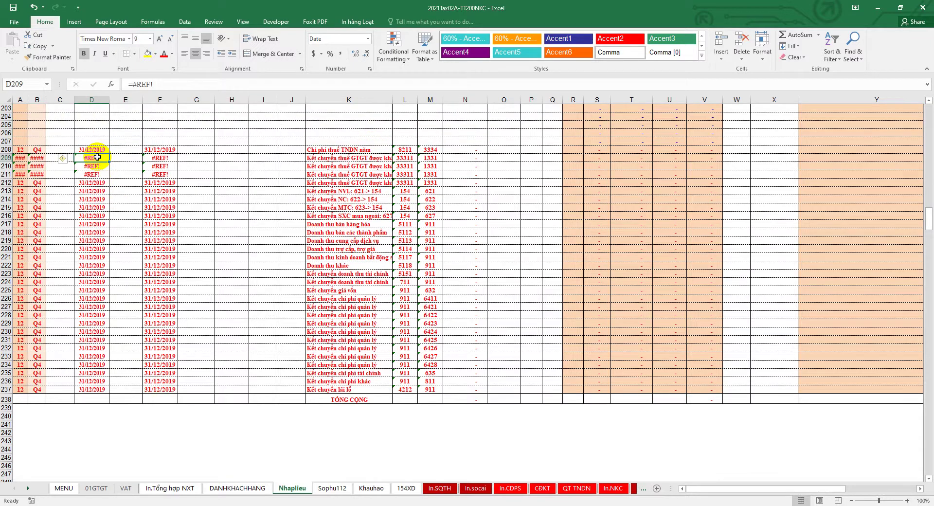
pyautogui.write('=')
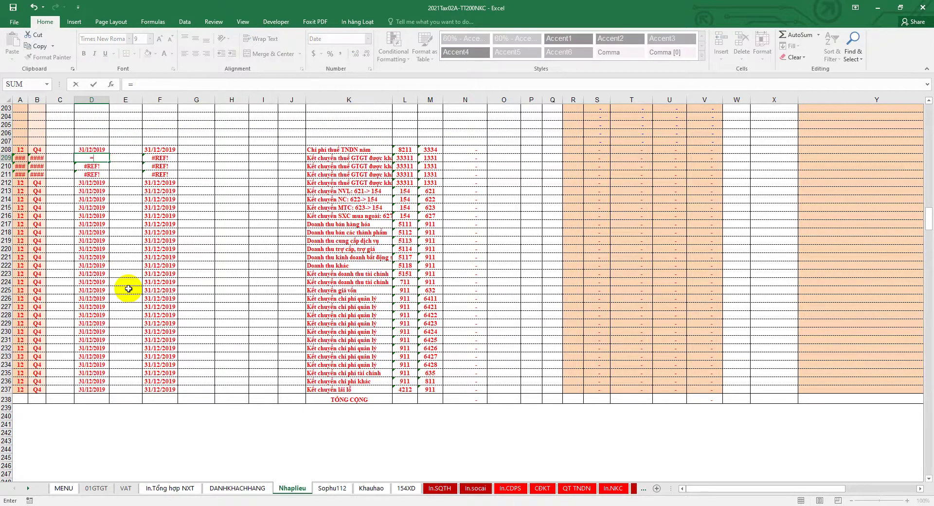
pyautogui.click(125, 488)
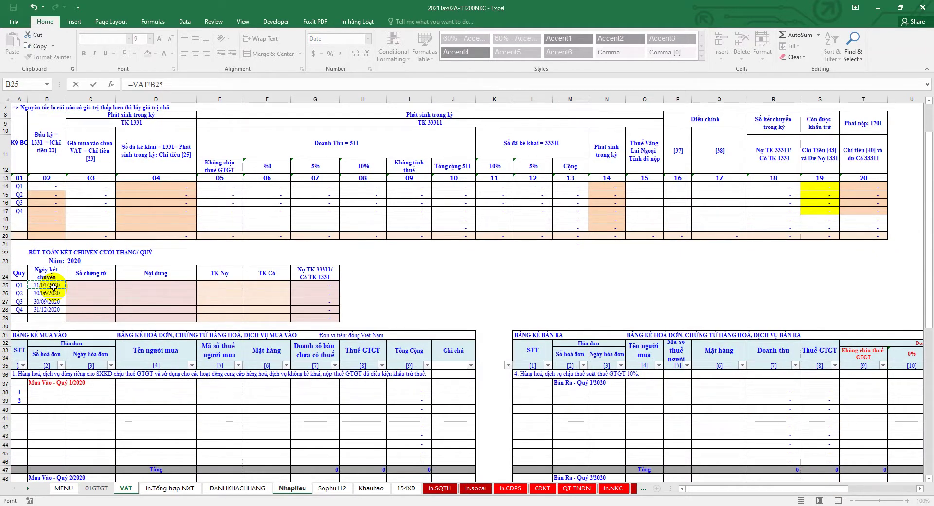
pyautogui.press('Return')
pyautogui.moveTo(110, 161); pyautogui.dragTo(107, 185)
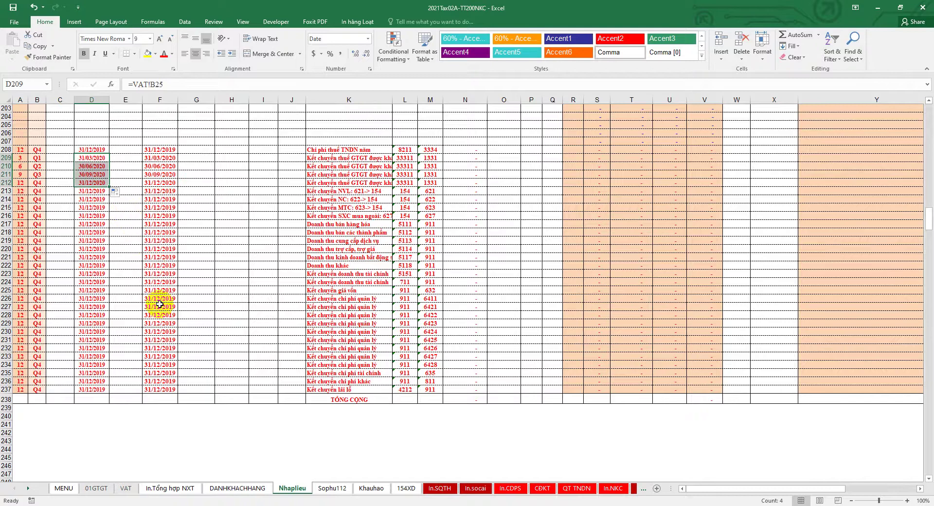
# Step: Set the year in C23 of the VAT sheet to 2019 and return to the Nhaplieu sheet
pyautogui.click(125, 488)
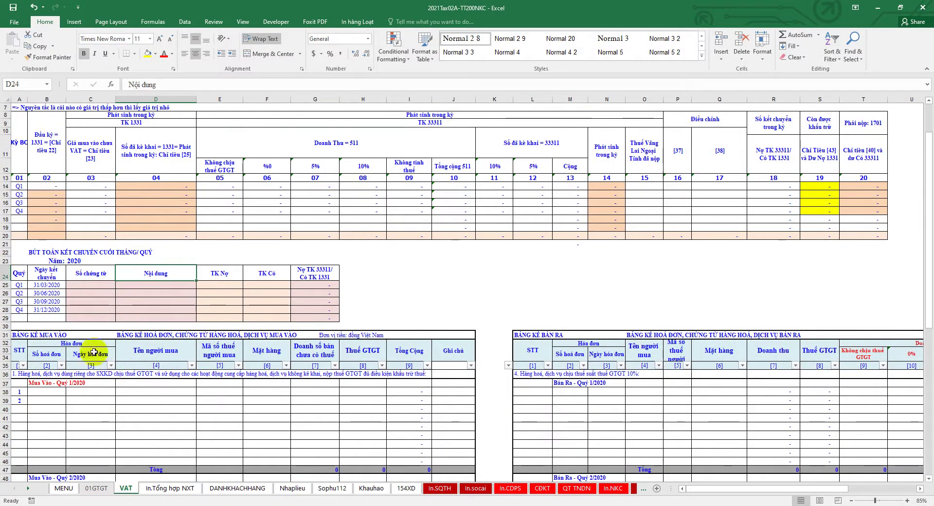
pyautogui.click(79, 260)
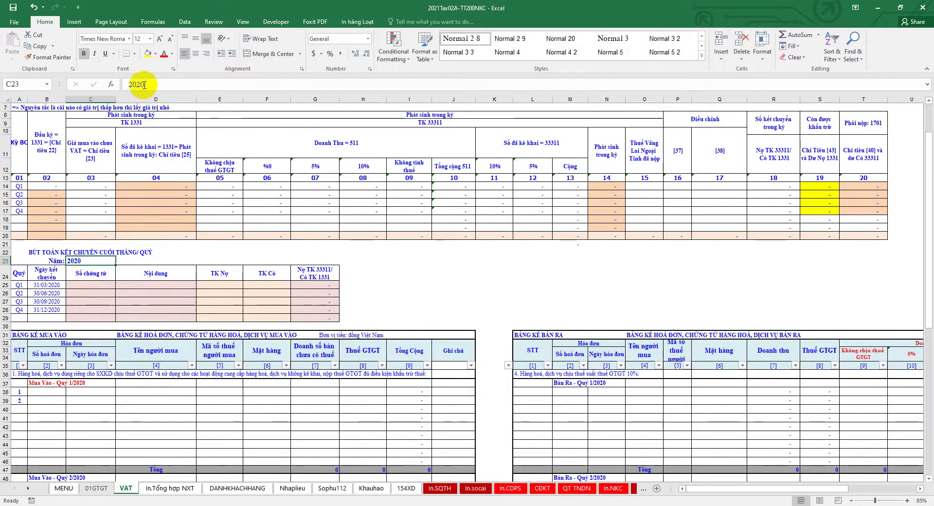
pyautogui.write('19')
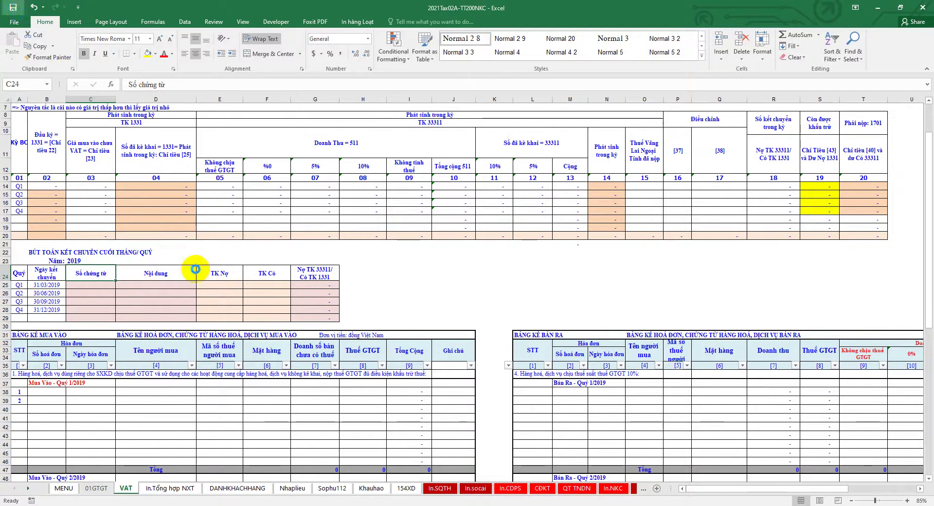
pyautogui.click(291, 488)
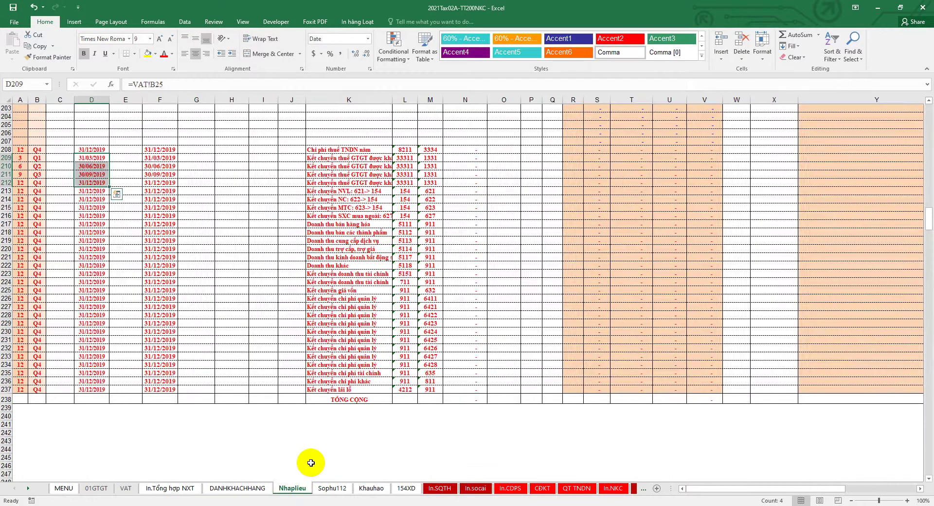
pyautogui.scroll(15, 419, 387)
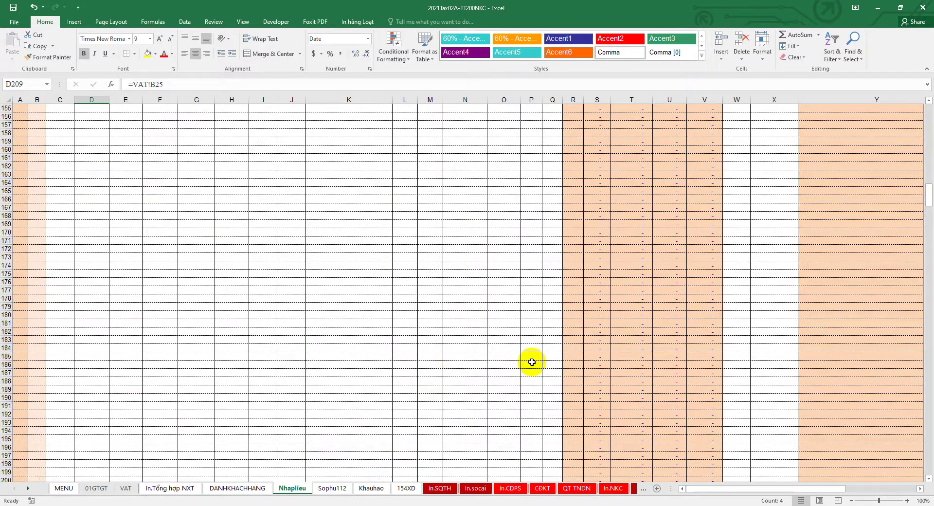
pyautogui.moveTo(929, 197); pyautogui.dragTo(930, 119)
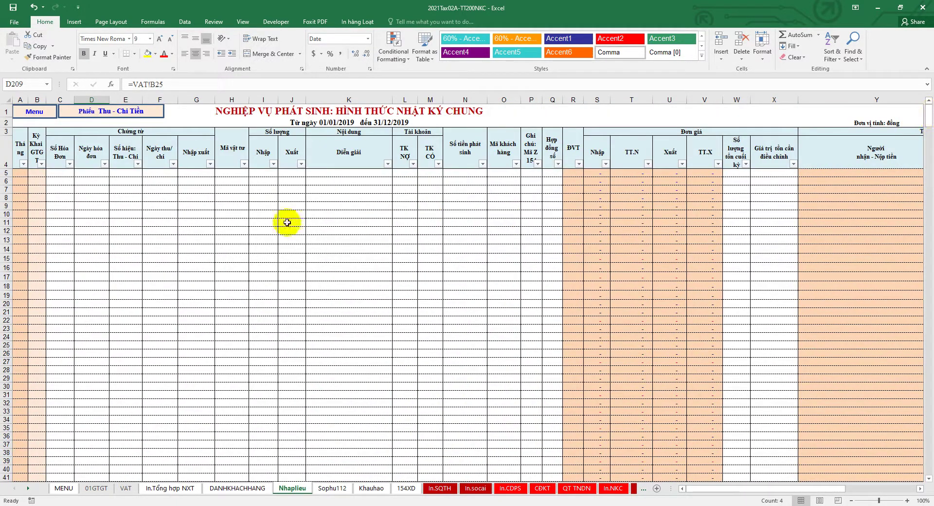
pyautogui.click(60, 174)
pyautogui.moveTo(62, 173); pyautogui.dragTo(544, 297)
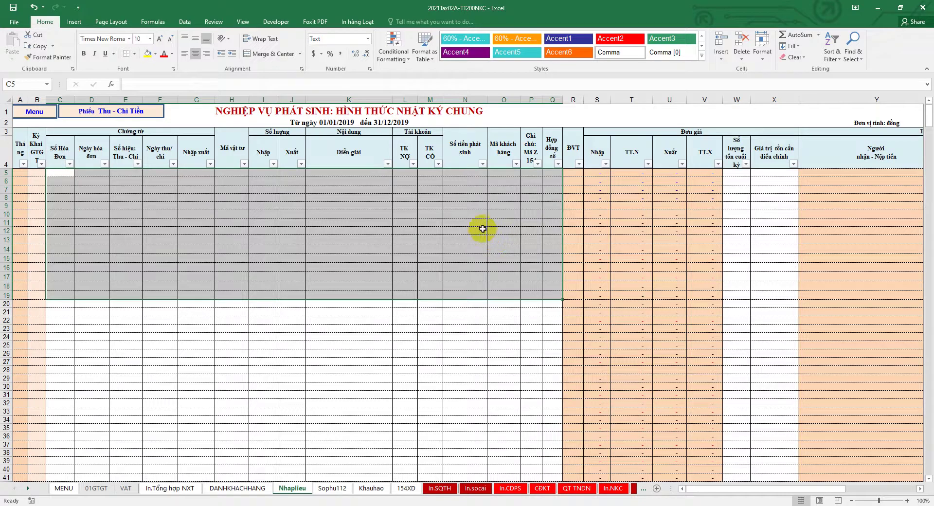
pyautogui.rightClick(490, 234)
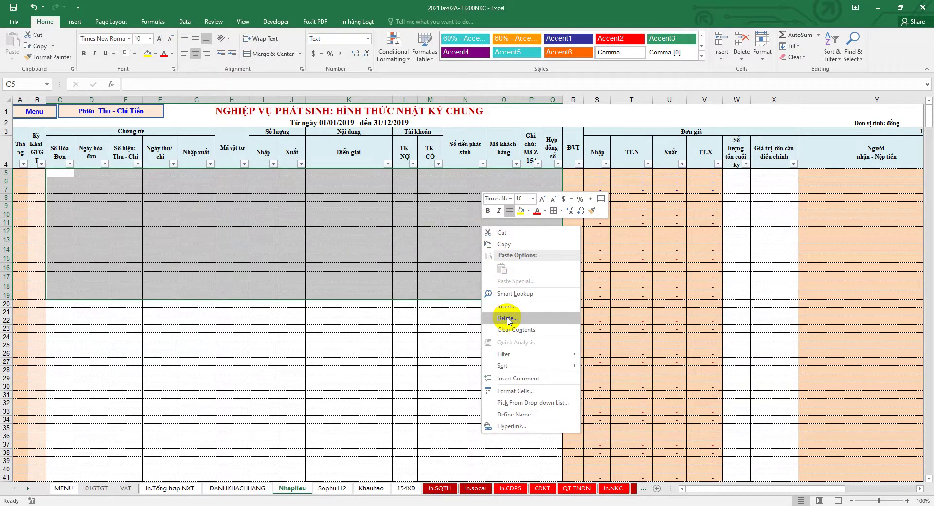
pyautogui.click(384, 287)
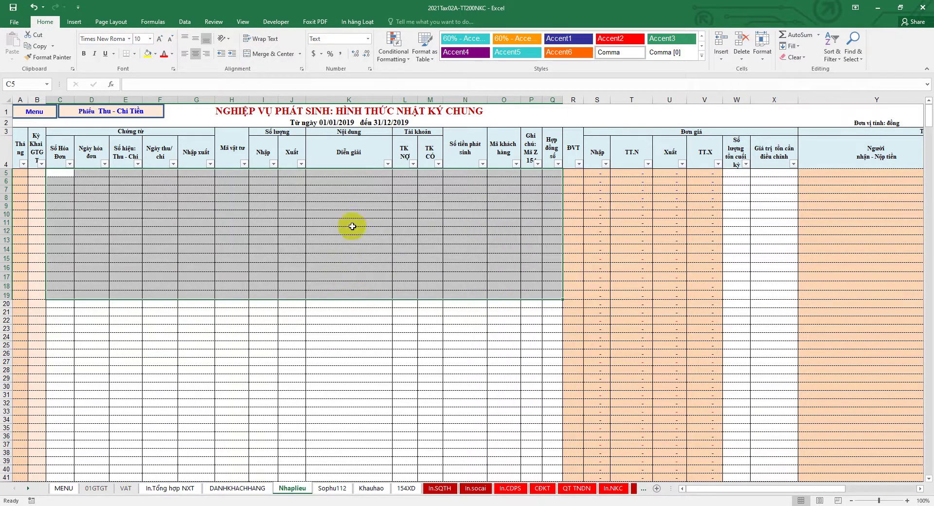
pyautogui.click(355, 205)
pyautogui.rightClick(405, 204)
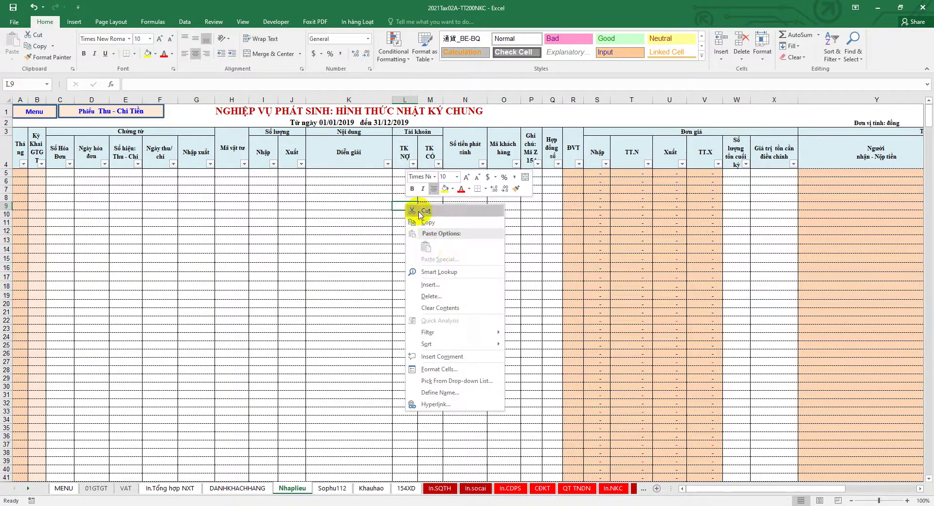
pyautogui.click(428, 289)
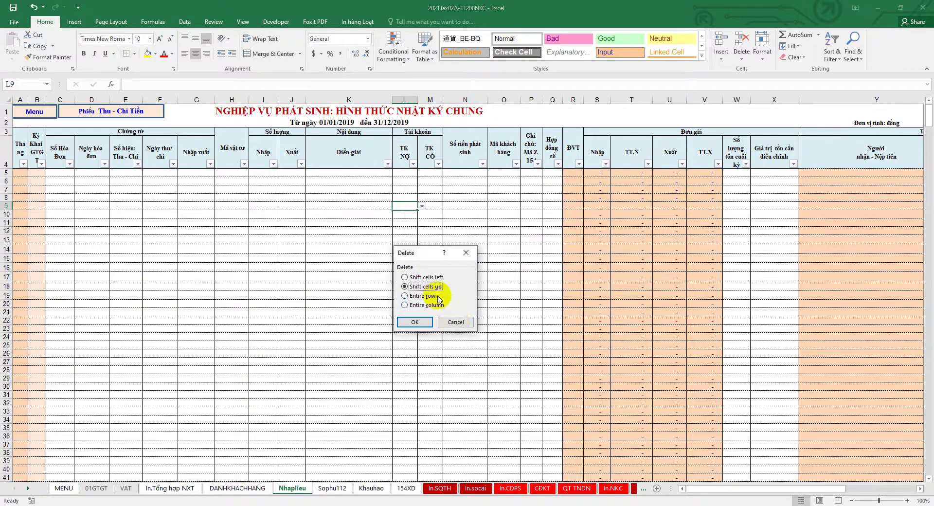
pyautogui.click(462, 323)
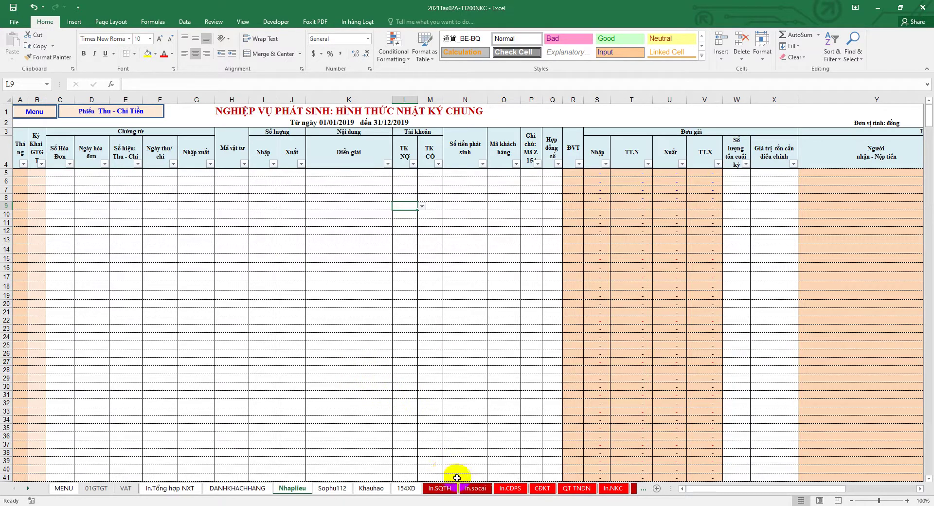
pyautogui.click(410, 492)
pyautogui.click(441, 493)
pyautogui.click(476, 492)
pyautogui.click(510, 493)
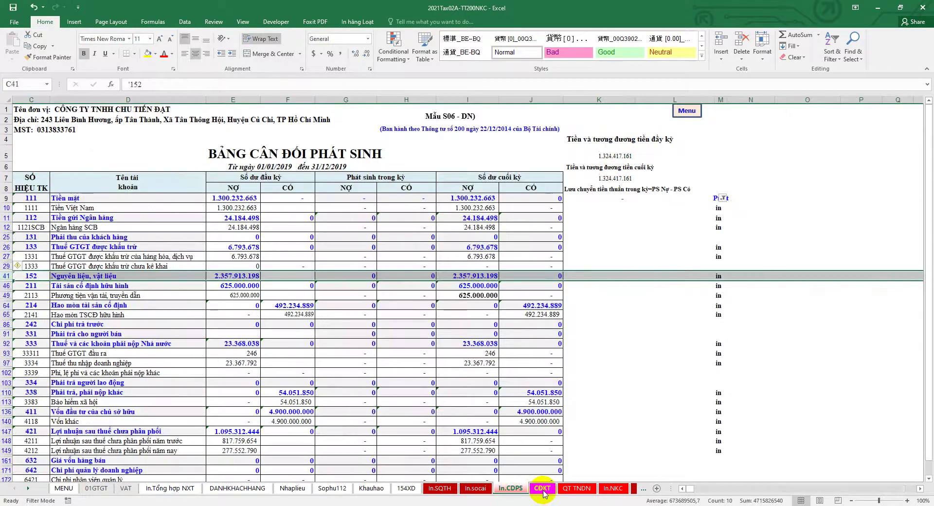
pyautogui.click(292, 488)
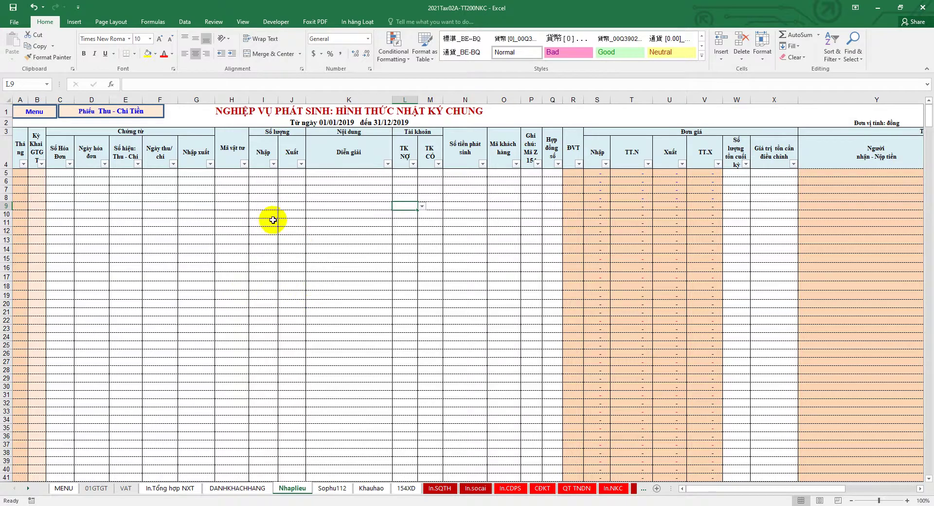
pyautogui.moveTo(281, 228); pyautogui.dragTo(388, 265)
# Step: Clear the bank entry dates and descriptions in B7:G72 of the Sophu112 sheet and save the workbook
pyautogui.click(333, 488)
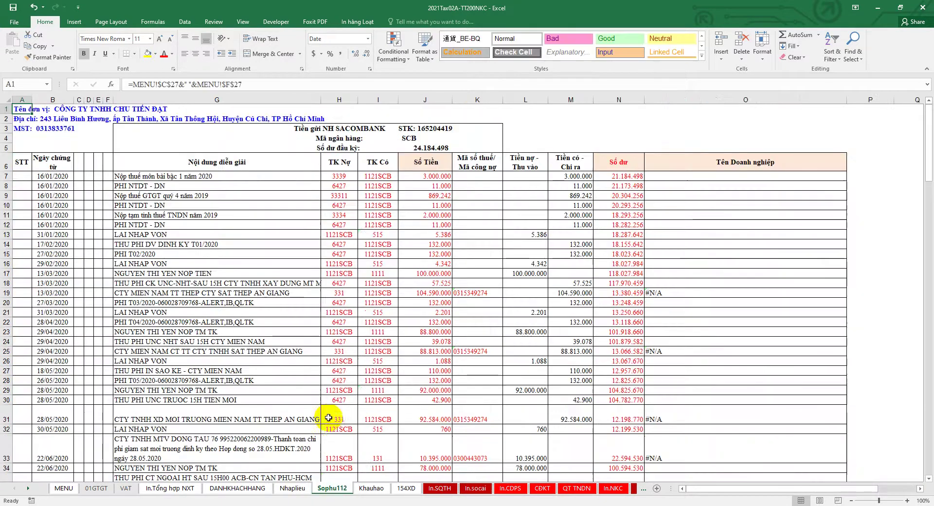
pyautogui.moveTo(54, 176); pyautogui.dragTo(371, 291)
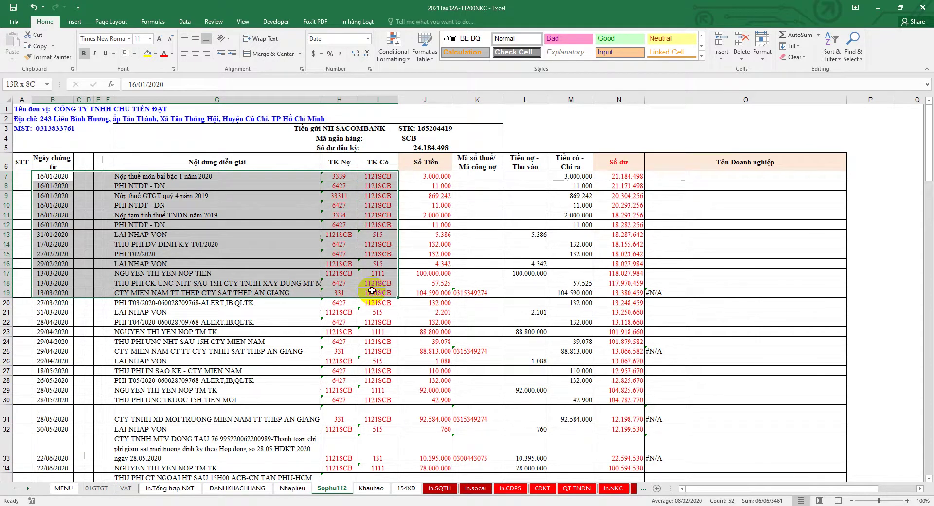
pyautogui.click(378, 195)
pyautogui.moveTo(44, 178); pyautogui.dragTo(280, 399)
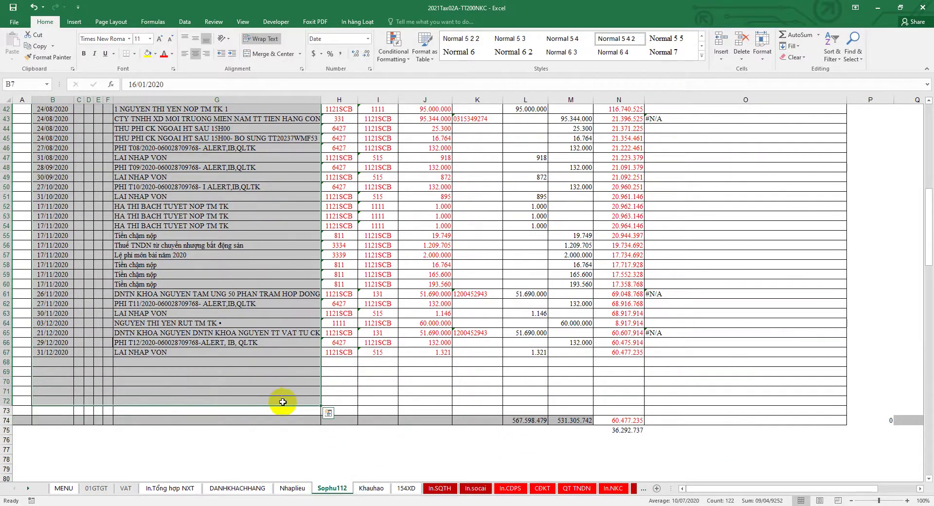
pyautogui.scroll(13, 282, 397)
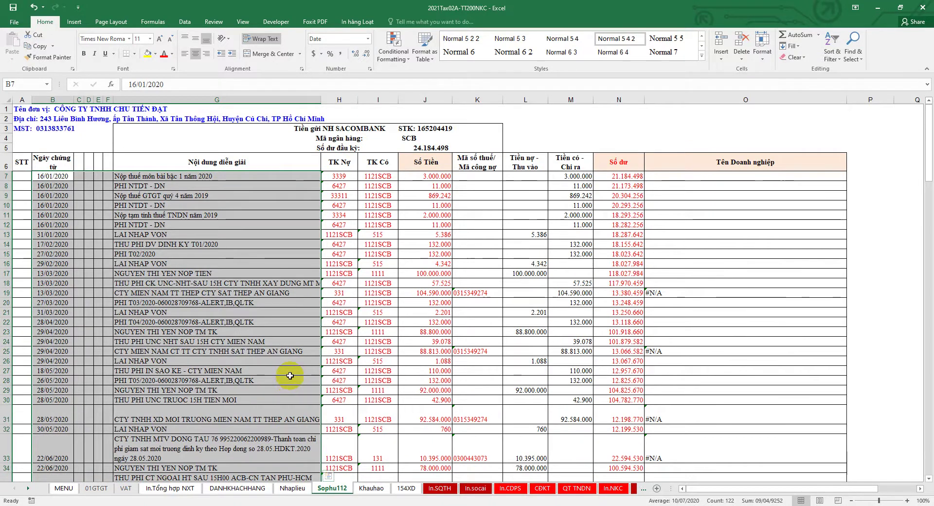
pyautogui.press('Delete')
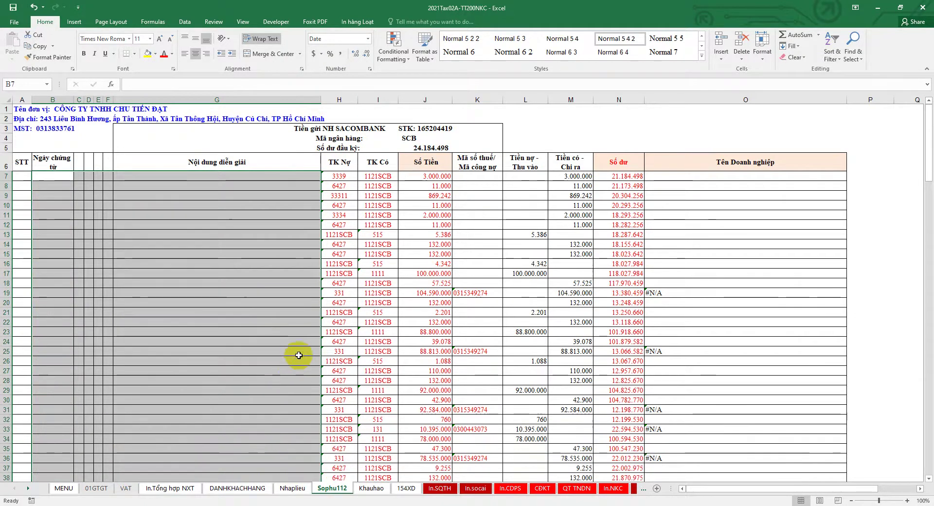
pyautogui.click(12, 7)
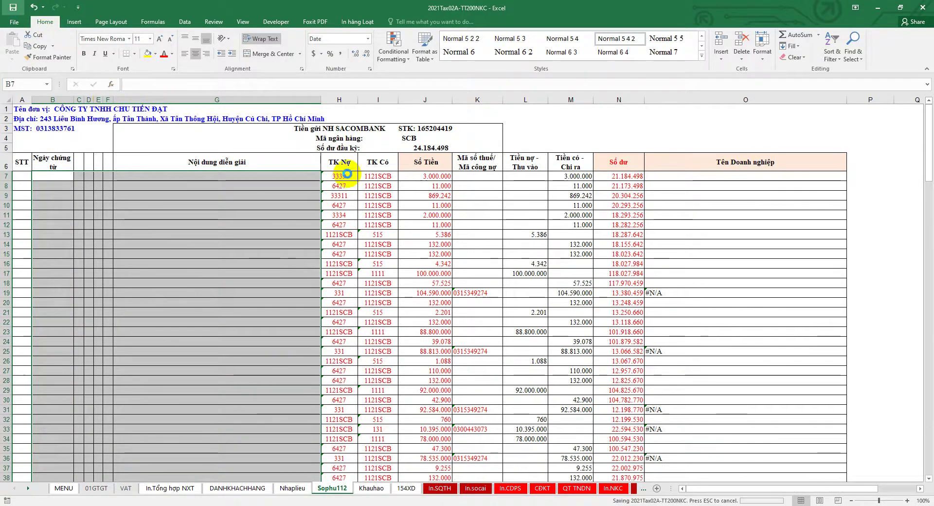
# Step: Clear the tax code, money-in and money-out entries in columns K to M of the Sophu112 sheet, from row 7 down
pyautogui.click(428, 178)
pyautogui.click(474, 178)
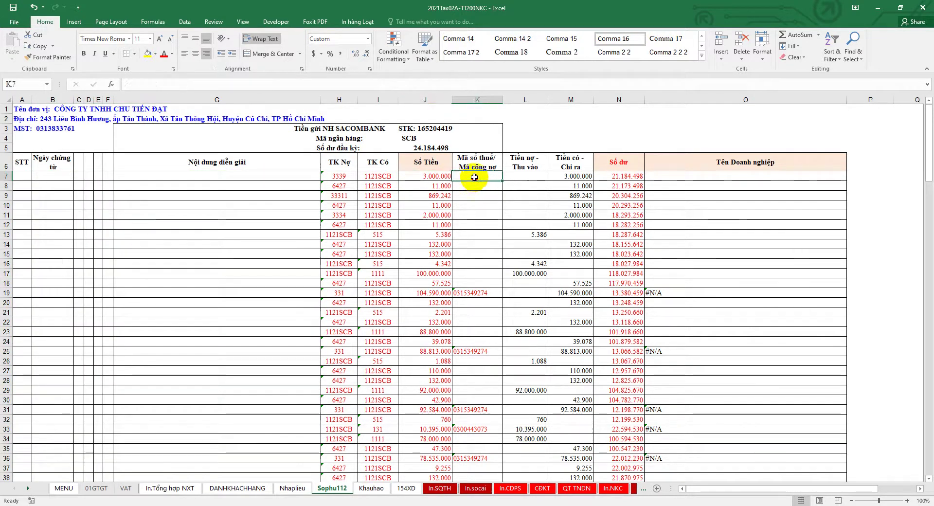
pyautogui.click(487, 100)
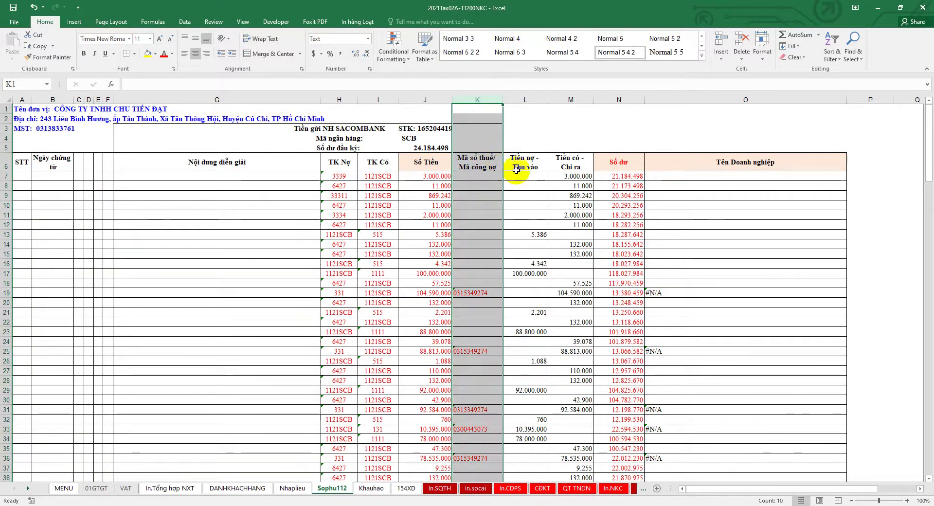
pyautogui.click(569, 99)
pyautogui.click(521, 164)
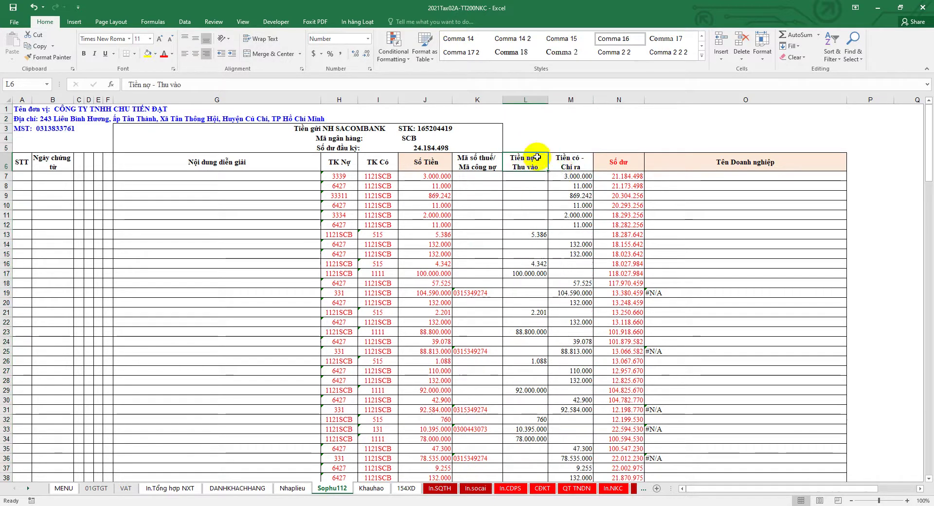
pyautogui.moveTo(479, 176); pyautogui.dragTo(568, 436)
pyautogui.press('Delete')
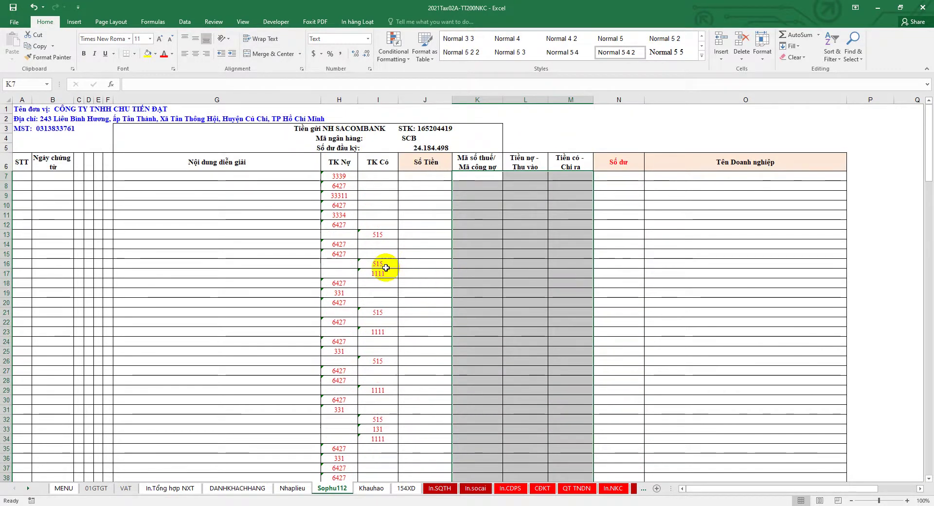
pyautogui.press('Delete')
# Step: Copy the debit account formula from H13 into H7 of the Sophu112 sheet
pyautogui.click(348, 234)
pyautogui.click(340, 203)
pyautogui.click(363, 236)
pyautogui.click(347, 235)
pyautogui.click(328, 235)
pyautogui.hotkey('ctrl', 'c')
pyautogui.click(340, 175)
pyautogui.hotkey('ctrl', 'v')
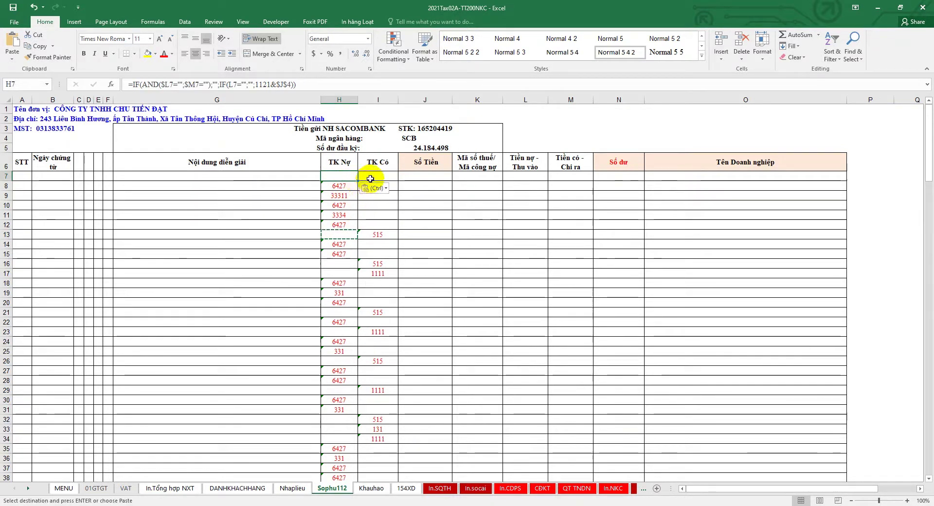
# Step: Fill the debit and credit account formulas in H7:I7 down through row 73, replacing the manually entered account codes
pyautogui.click(371, 178)
pyautogui.moveTo(350, 176); pyautogui.dragTo(386, 315)
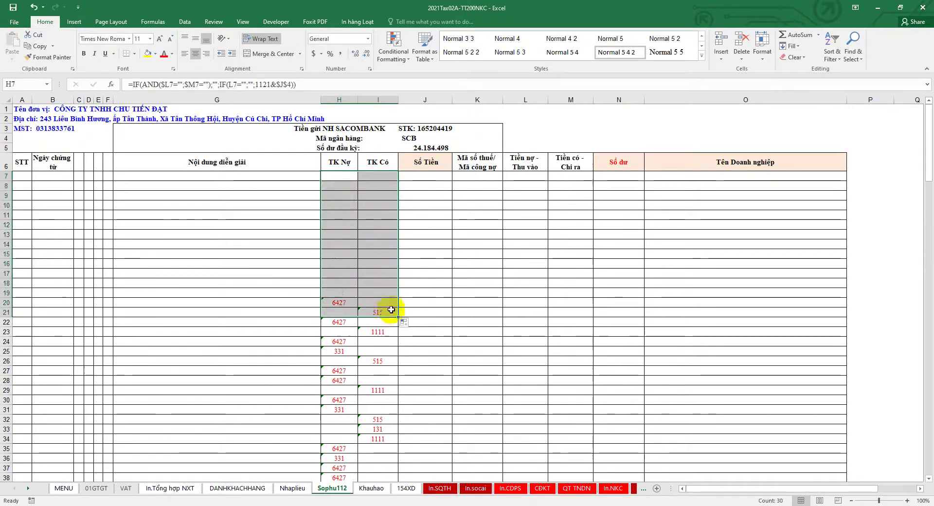
pyautogui.scroll(-3, 401, 232)
pyautogui.moveTo(399, 221)
pyautogui.mouseDown()
pyautogui.moveTo(372, 500)
pyautogui.moveTo(371, 440)
pyautogui.mouseUp()
pyautogui.scroll(7, 431, 419)
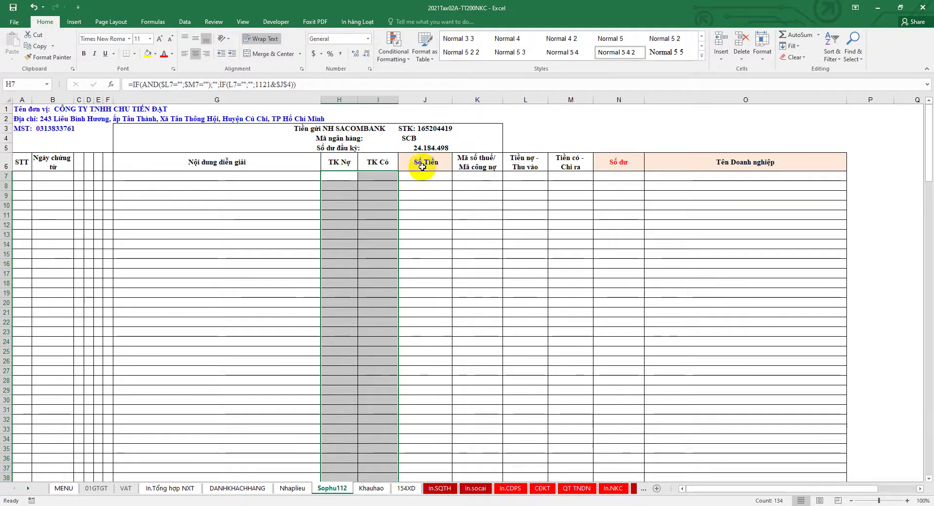
# Step: Narrow the description column G of the Sophu112 sheet and save the workbook
pyautogui.moveTo(321, 101); pyautogui.dragTo(249, 102)
pyautogui.click(346, 205)
pyautogui.click(13, 8)
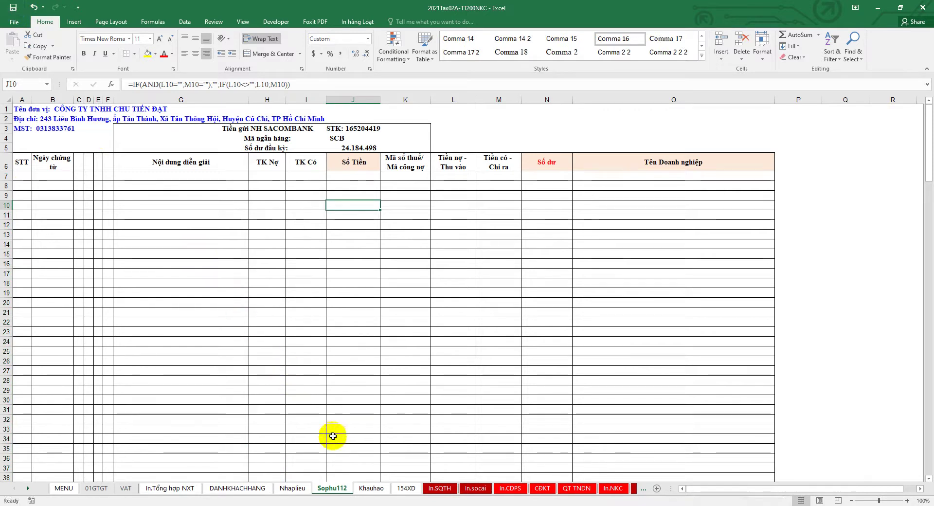
# Step: Clear the account 242 prepaid expense entry in row 9 of the Khauhao sheet, including its in-year increase in K9
pyautogui.click(371, 488)
pyautogui.scroll(12, 369, 428)
pyautogui.scroll(2, 368, 425)
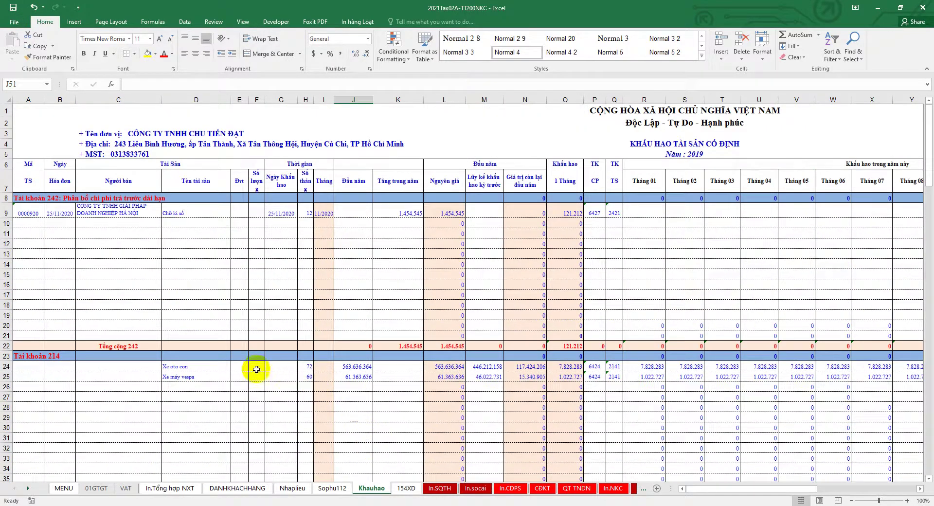
pyautogui.moveTo(29, 213); pyautogui.dragTo(182, 226)
pyautogui.moveTo(269, 229); pyautogui.dragTo(316, 272)
pyautogui.moveTo(44, 215); pyautogui.dragTo(293, 255)
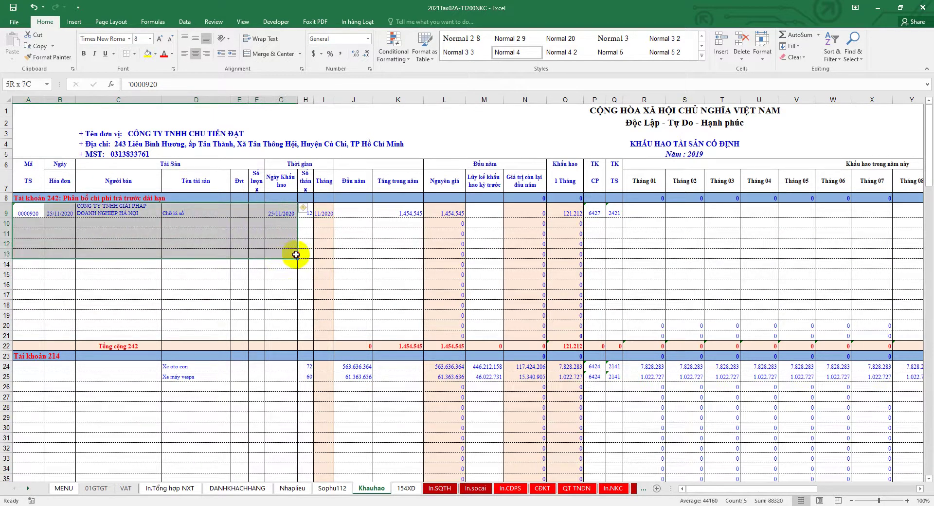
pyautogui.press('Delete')
pyautogui.click(407, 209)
pyautogui.press('Delete')
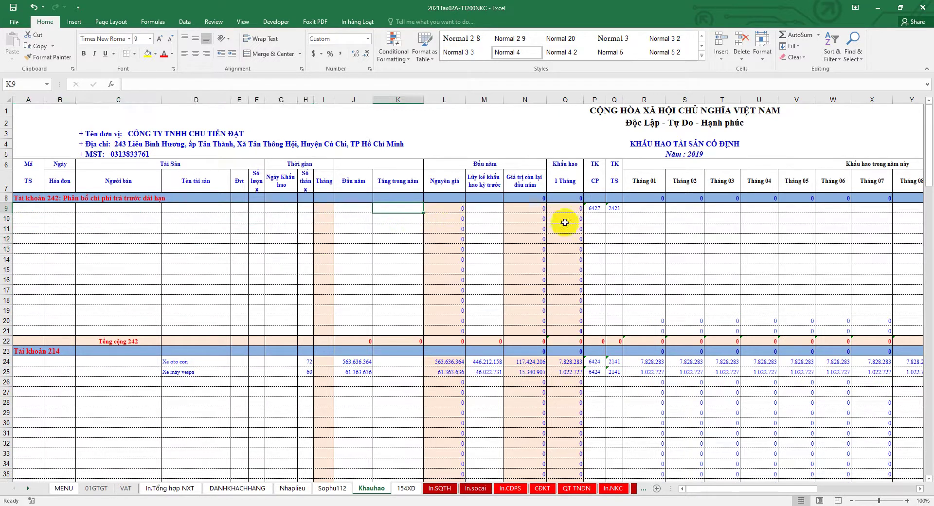
# Step: Clear the expense and asset account codes in P9:Q9 of the Khauhao sheet's account 242 section
pyautogui.moveTo(590, 209); pyautogui.dragTo(614, 209)
pyautogui.press('Delete')
# Step: Clear the names, month counts and opening costs of the two vehicle entries in the Khauhao sheet's account 214 section
pyautogui.scroll(-1, 487, 268)
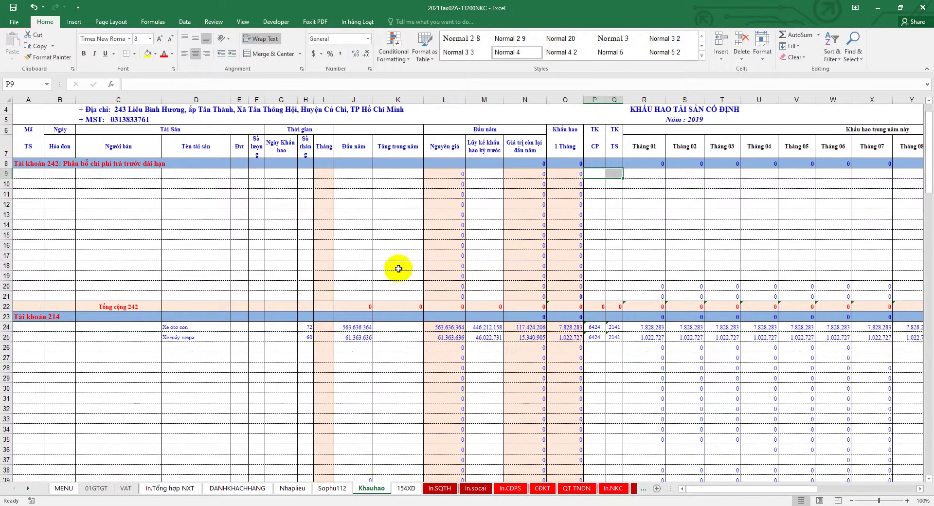
pyautogui.scroll(-2, 265, 266)
pyautogui.moveTo(185, 253); pyautogui.dragTo(185, 272)
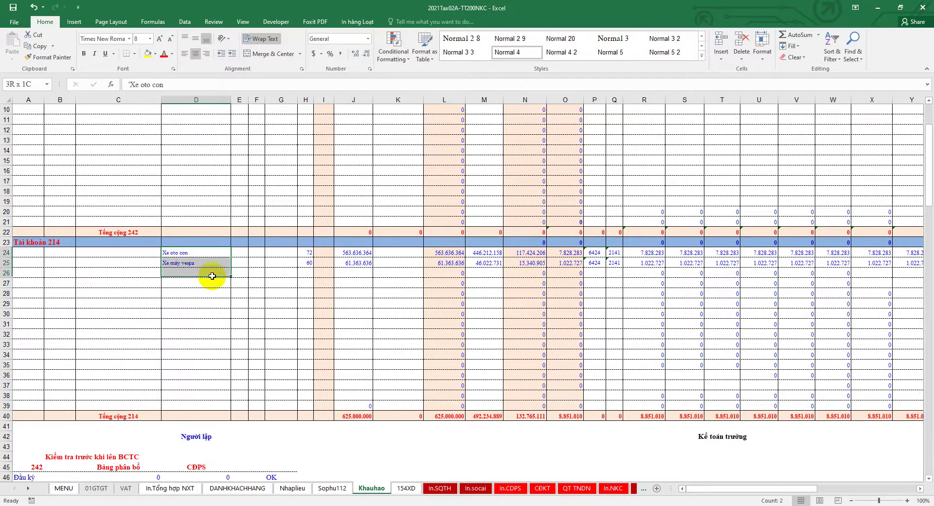
pyautogui.moveTo(306, 252); pyautogui.dragTo(306, 271)
pyautogui.press('Delete')
pyautogui.moveTo(356, 254); pyautogui.dragTo(358, 273)
pyautogui.press('Delete')
# Step: Clear the prior accumulated depreciation in column M and the account codes in P24:Q26 for the account 214 vehicles
pyautogui.moveTo(486, 254); pyautogui.dragTo(489, 273)
pyautogui.press('Delete')
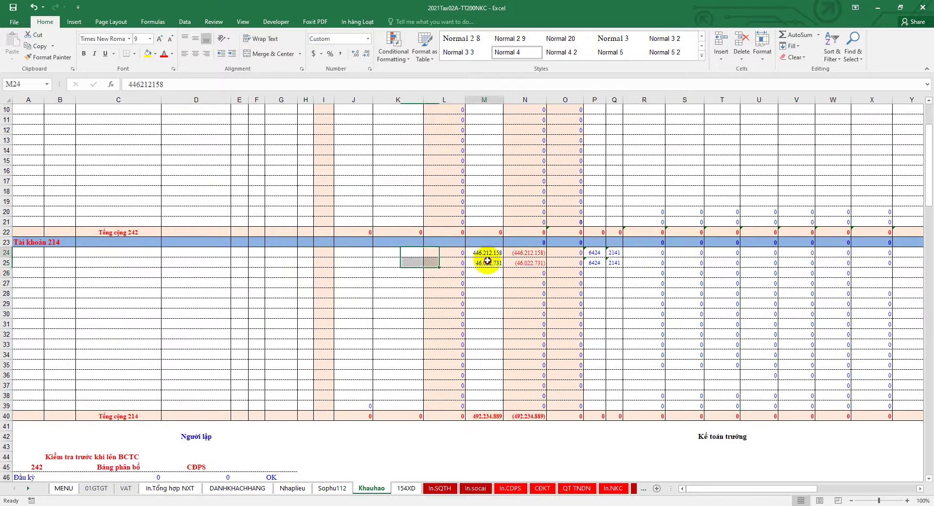
pyautogui.moveTo(594, 252); pyautogui.dragTo(614, 272)
pyautogui.press('Delete')
pyautogui.scroll(-1, 619, 296)
pyautogui.scroll(1, 617, 317)
pyautogui.scroll(3, 615, 329)
pyautogui.scroll(-3, 623, 340)
pyautogui.scroll(3, 682, 364)
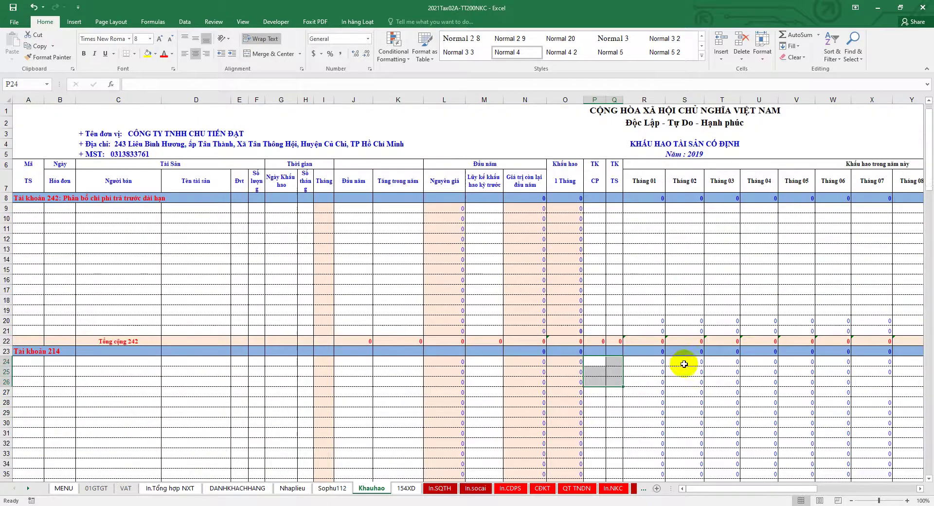
# Step: Check the 154XD sheet for leftover data and review the setup steps in the Word course outline
pyautogui.moveTo(788, 488)
pyautogui.mouseDown()
pyautogui.moveTo(851, 486)
pyautogui.moveTo(777, 487)
pyautogui.mouseUp()
pyautogui.click(406, 488)
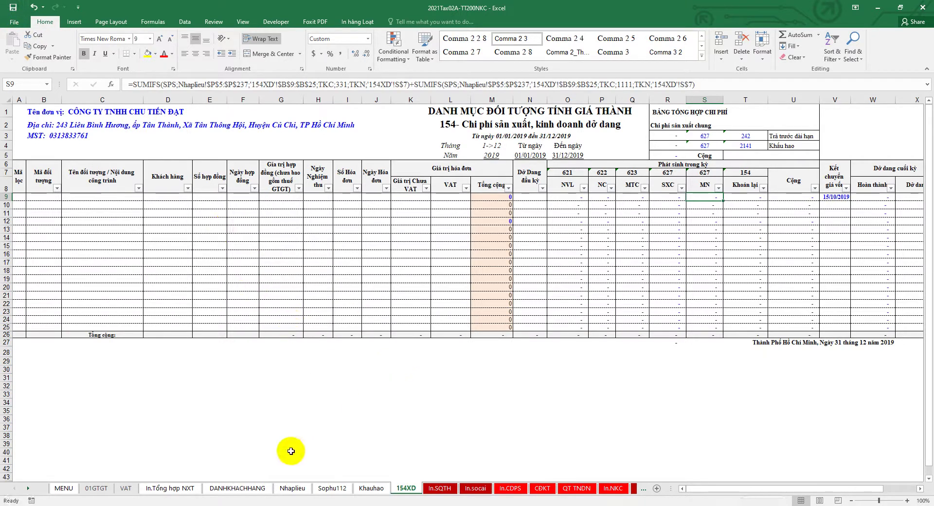
pyautogui.click(181, 505)
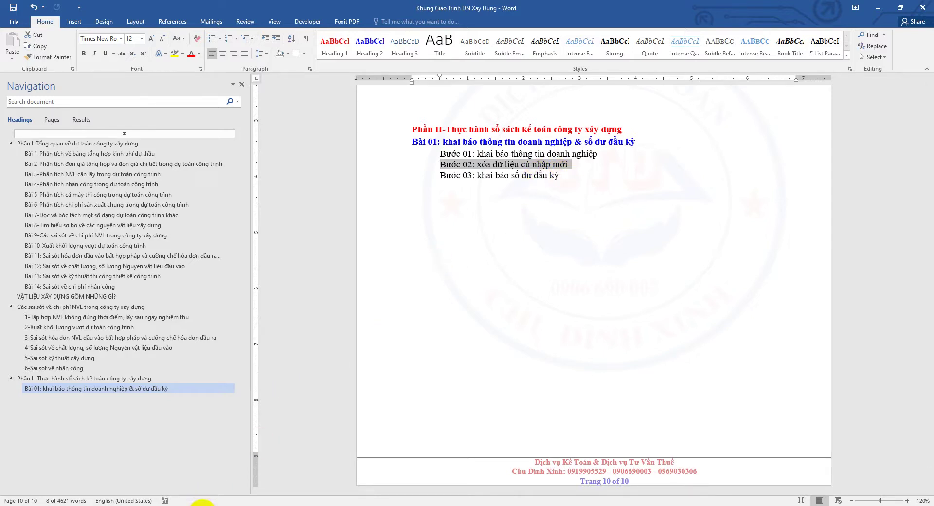
pyautogui.click(499, 292)
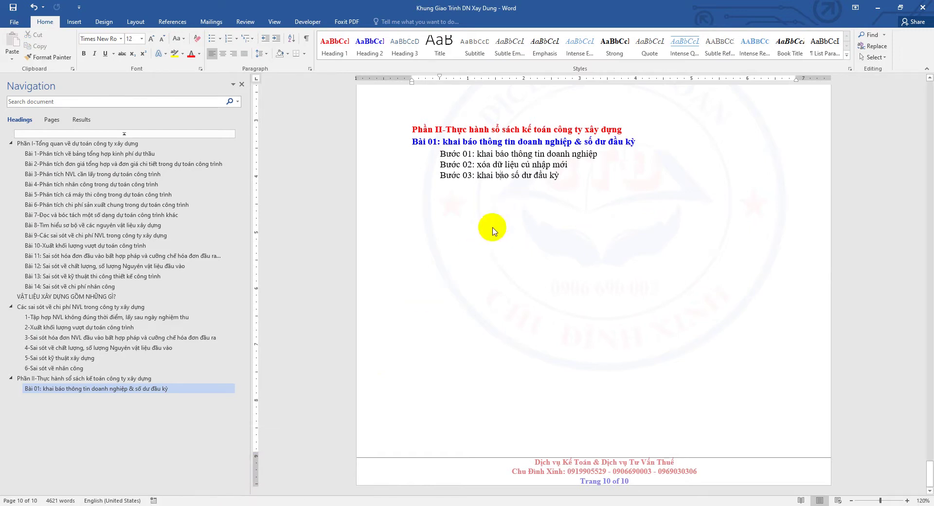
# Step: Return to the Excel accounting workbook and set the opening debit balances of accounts 1111 and 1121SCB to 0 on the In.CDPS sheet
pyautogui.moveTo(219, 501)
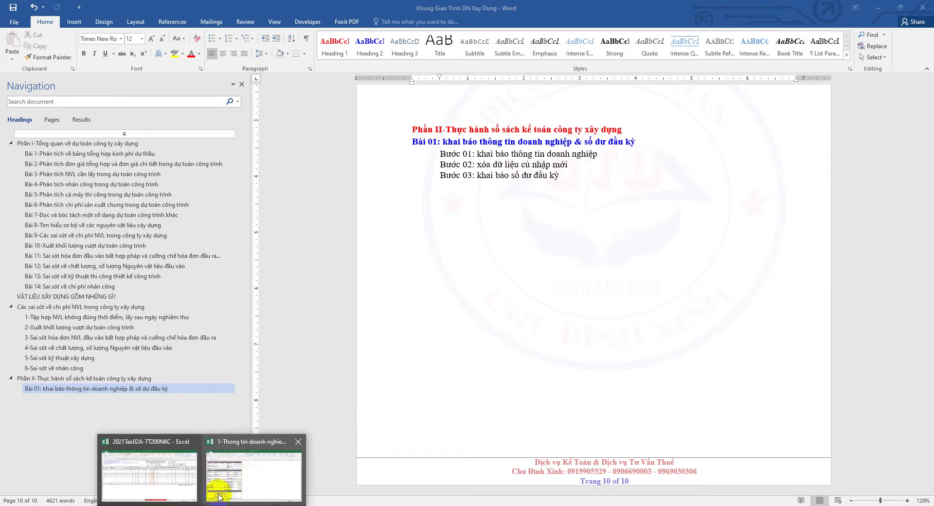
pyautogui.click(248, 461)
pyautogui.click(209, 436)
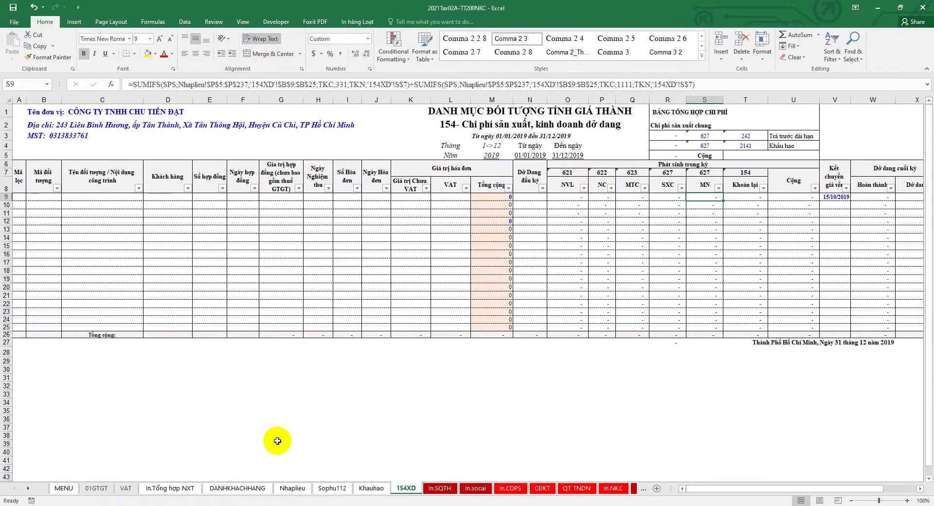
pyautogui.click(509, 489)
pyautogui.click(239, 207)
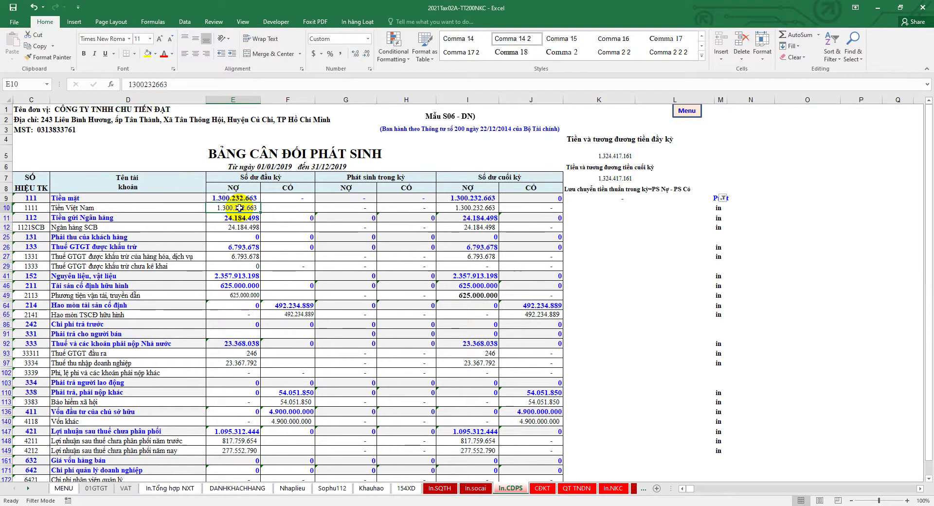
pyautogui.write('0')
pyautogui.click(246, 228)
pyautogui.write('0')
# Step: Set the opening debit balances of accounts 1331, 152 and 2113 to 0 on the trial balance sheet
pyautogui.click(307, 238)
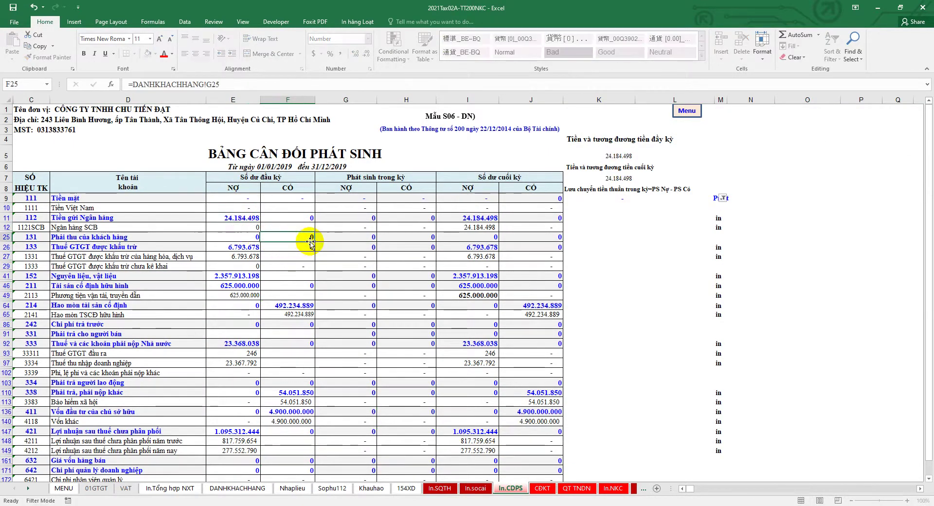
pyautogui.click(248, 256)
pyautogui.write('0')
pyautogui.click(247, 275)
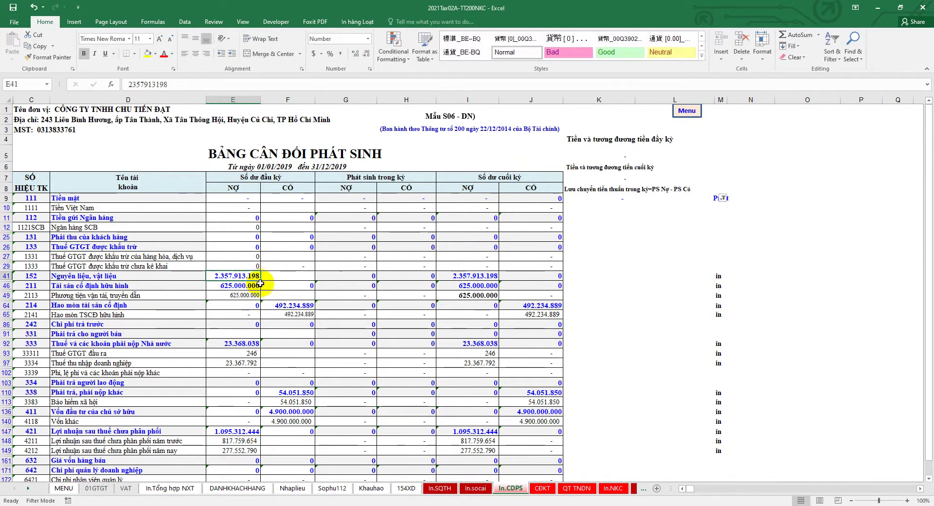
pyautogui.write('0')
pyautogui.click(246, 295)
pyautogui.write('0')
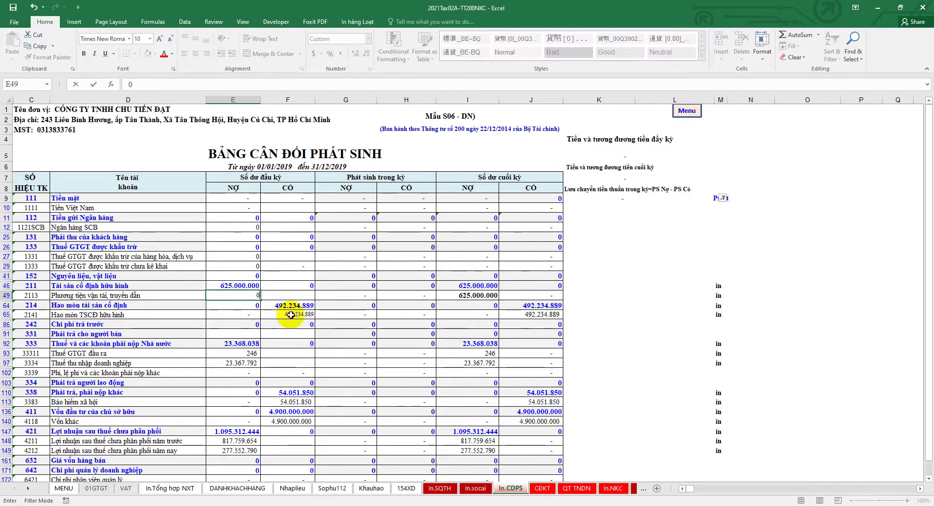
# Step: Set the opening credit balance of account 2141 and the opening debit balances of accounts 33311 and 3334 to 0
pyautogui.click(290, 315)
pyautogui.write('0')
pyautogui.click(251, 355)
pyautogui.write('0')
pyautogui.click(251, 364)
pyautogui.write('0')
# Step: Set the opening credit balances of accounts 3383 and 4118 and the opening debit balances of accounts 4211 and 4212 to 0
pyautogui.click(293, 404)
pyautogui.write('0')
pyautogui.click(288, 423)
pyautogui.write('0')
pyautogui.click(252, 440)
pyautogui.write('0')
pyautogui.click(249, 450)
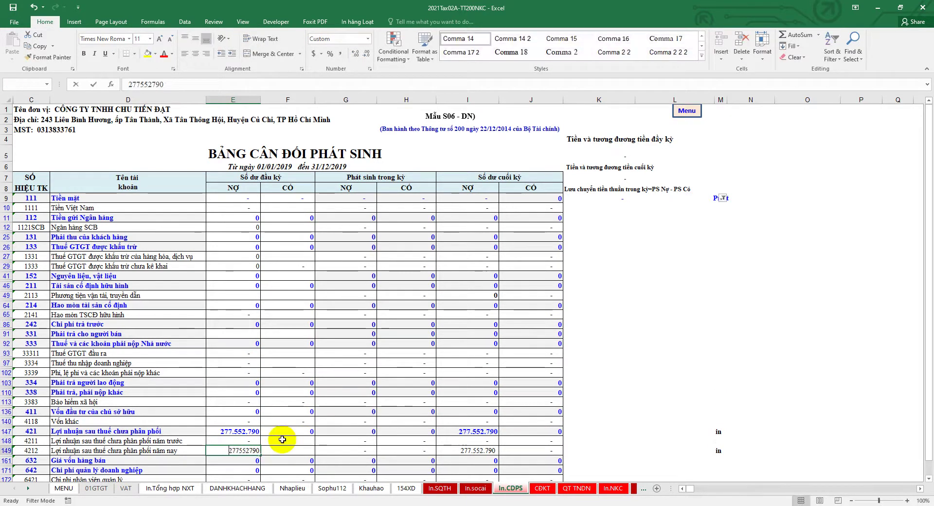
pyautogui.write('0')
# Step: Check the trial balance for remaining opening balances and save the workbook
pyautogui.click(330, 418)
pyautogui.scroll(-5, 330, 404)
pyautogui.scroll(5, 332, 394)
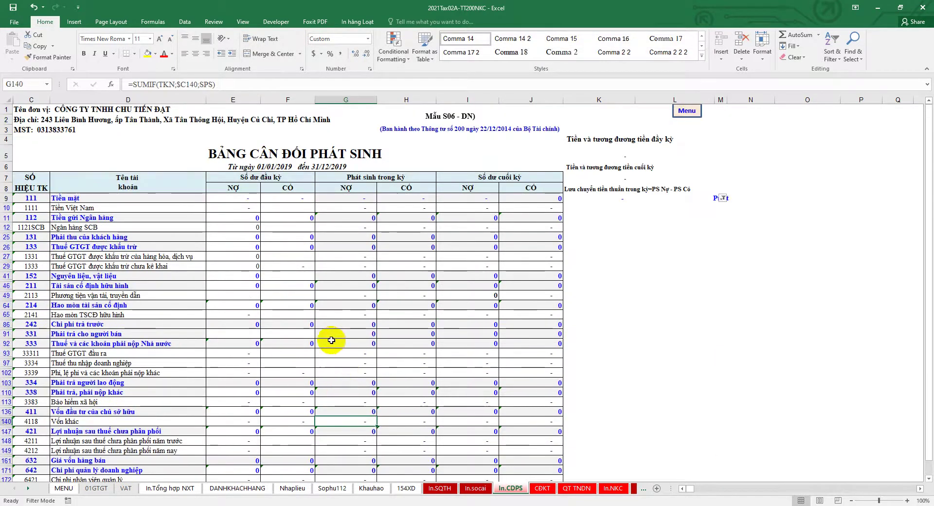
pyautogui.click(12, 7)
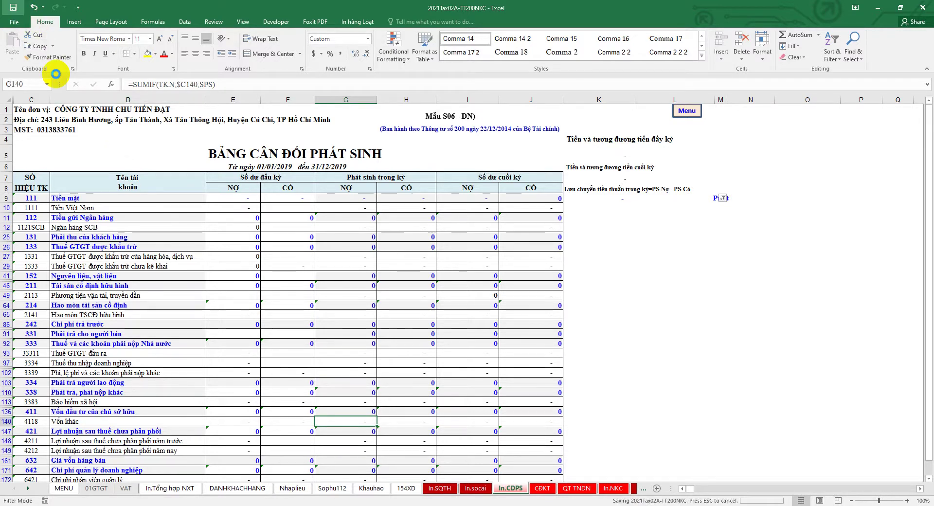
# Step: Switch to the 1-Thong tin doanh nghiep workbook and copy account 1111's debit balance from its opening balance table
pyautogui.moveTo(204, 504)
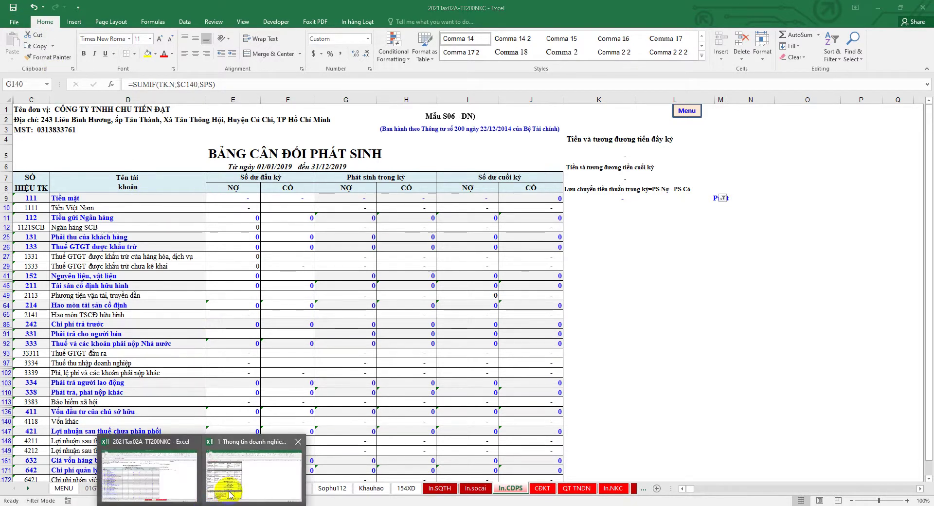
pyautogui.click(263, 479)
pyautogui.scroll(-9, 333, 385)
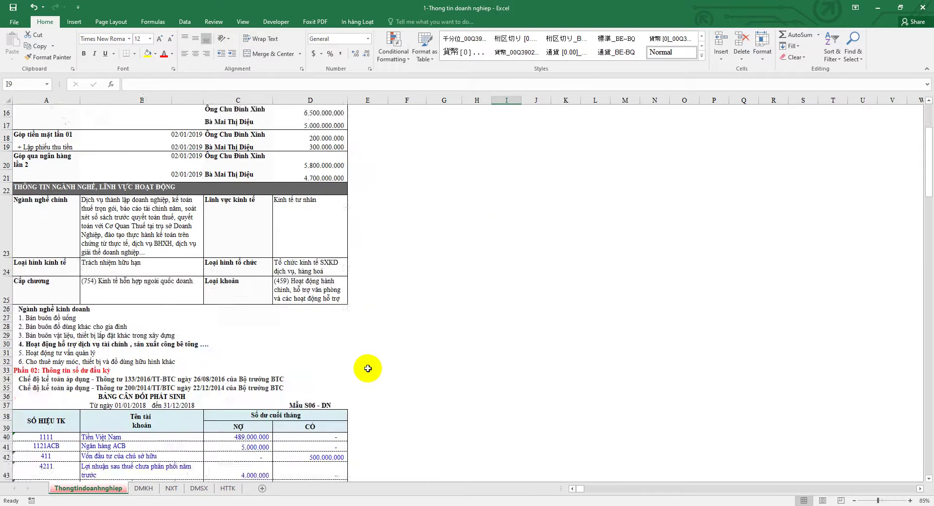
pyautogui.moveTo(51, 185); pyautogui.dragTo(327, 340)
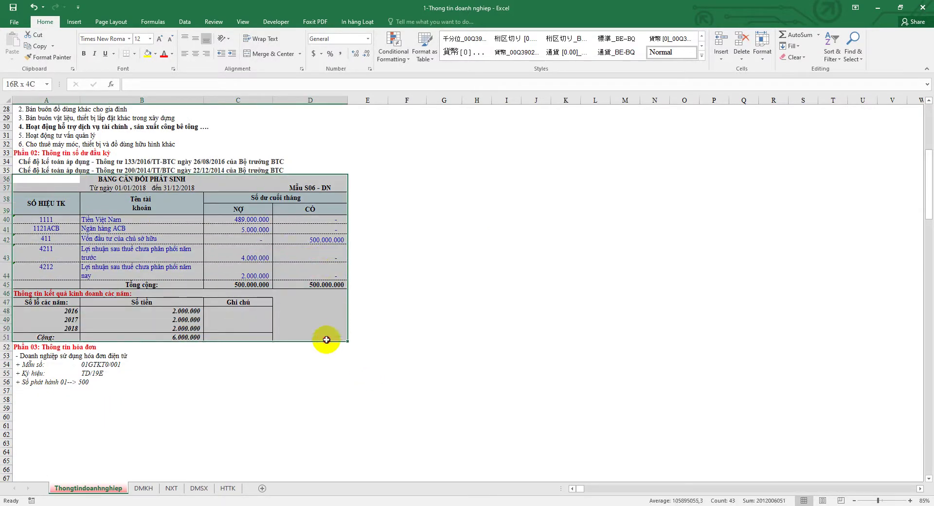
pyautogui.click(254, 223)
pyautogui.rightClick(254, 224)
pyautogui.click(271, 236)
# Step: Paste 489.000.000 as the opening debit balance of account 1111 in E10 of the In.CDPS sheet
pyautogui.moveTo(207, 504)
pyautogui.click(250, 457)
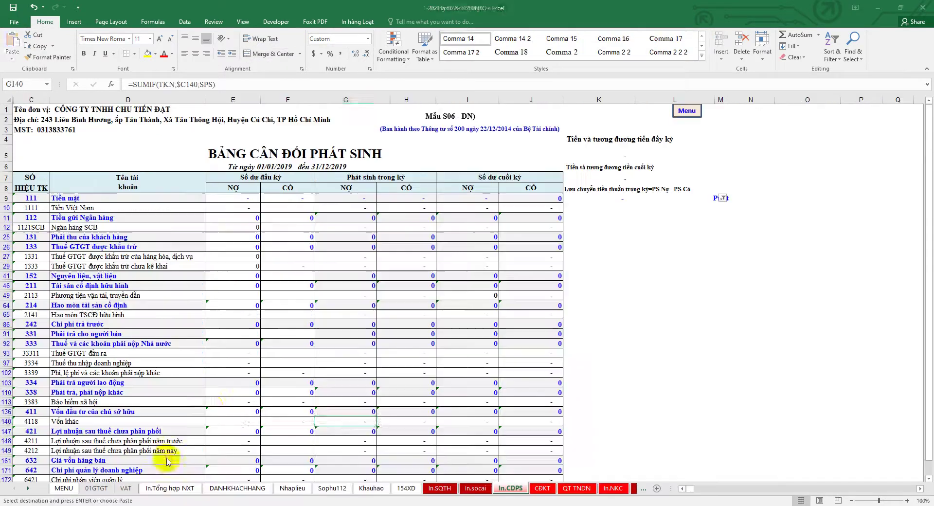
pyautogui.click(244, 210)
pyautogui.rightClick(244, 211)
pyautogui.click(278, 247)
# Step: Copy account 1121ACB's 5.000.000 debit balance from the company information workbook into E12 of the In.CDPS sheet
pyautogui.moveTo(207, 503)
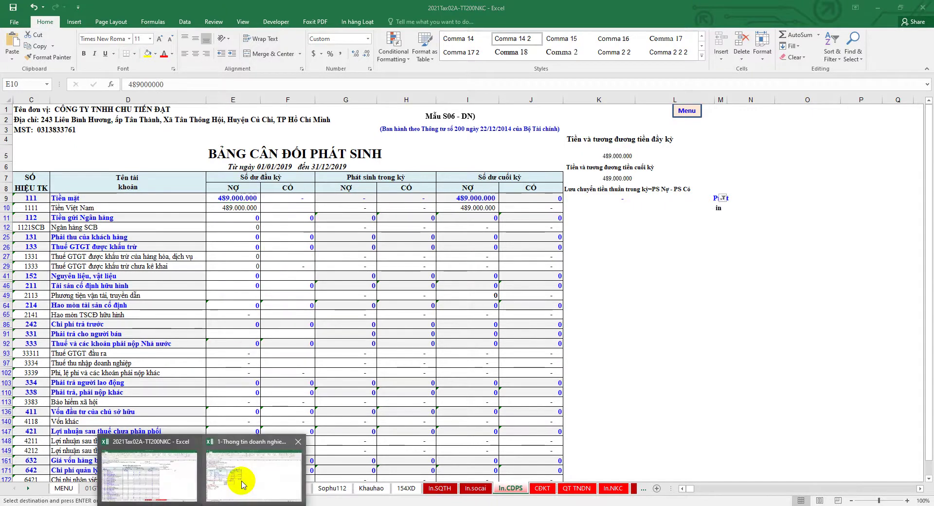
pyautogui.click(240, 474)
pyautogui.rightClick(242, 228)
pyautogui.click(267, 247)
pyautogui.moveTo(207, 502)
pyautogui.click(179, 441)
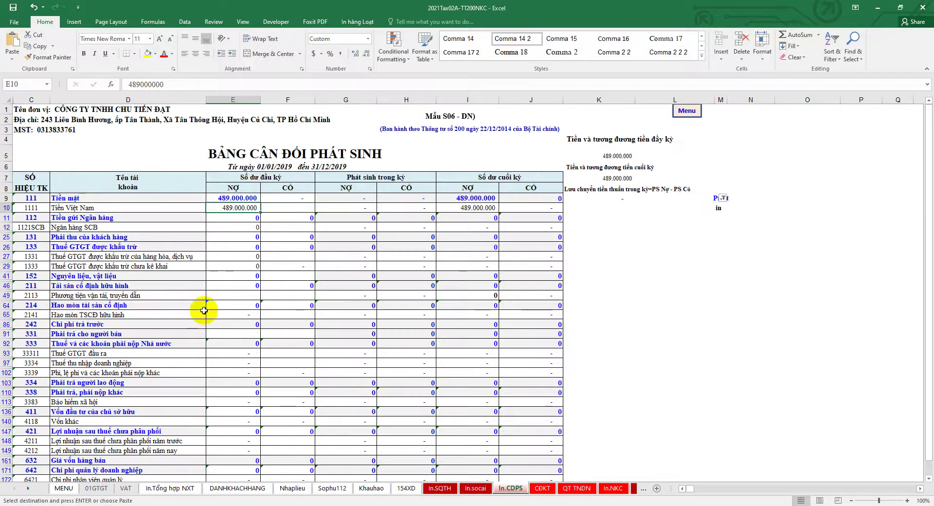
pyautogui.click(248, 227)
pyautogui.rightClick(247, 227)
pyautogui.click(281, 269)
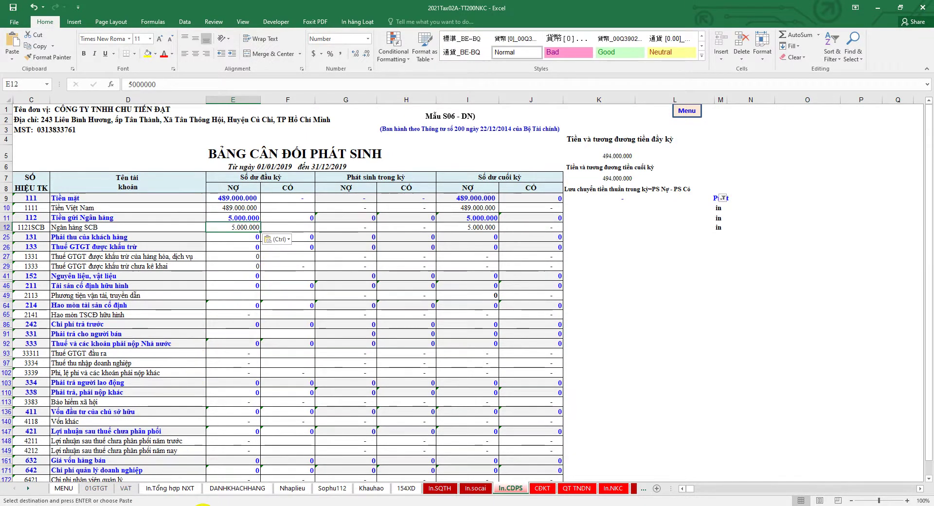
# Step: Copy the code 1121ACB and name Ngân hàng ACB over the bank account in row 12 of In.CDPS, and save the workbook
pyautogui.moveTo(204, 504)
pyautogui.click(256, 457)
pyautogui.moveTo(68, 228); pyautogui.dragTo(137, 228)
pyautogui.rightClick(108, 234)
pyautogui.click(116, 245)
pyautogui.click(238, 463)
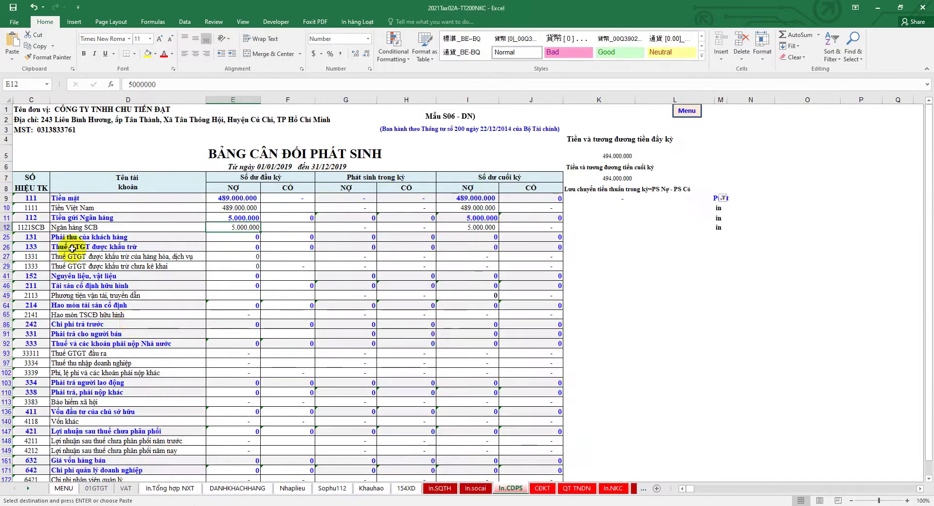
pyautogui.rightClick(43, 227)
pyautogui.click(63, 269)
pyautogui.click(13, 7)
pyautogui.click(263, 273)
# Step: Copy the 500.000.000 credit balance of account 411 from the company information workbook
pyautogui.click(208, 505)
pyautogui.click(249, 482)
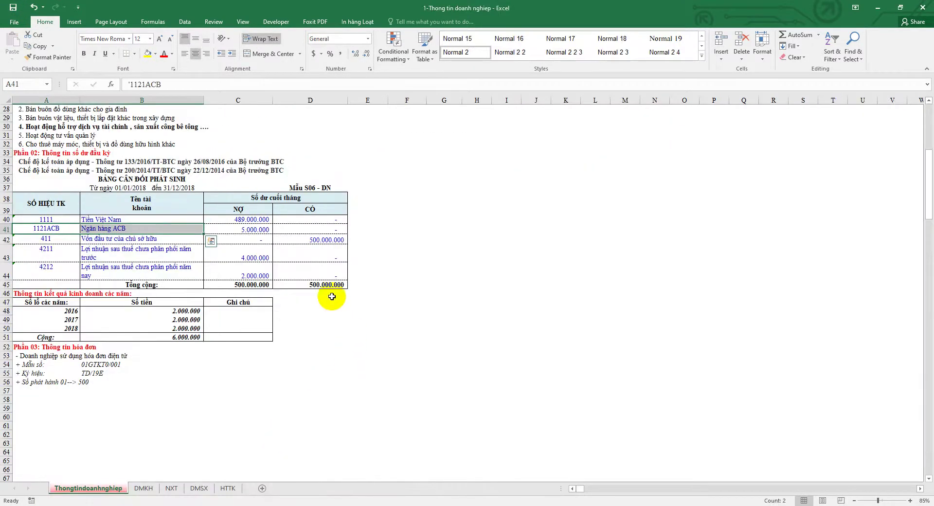
pyautogui.rightClick(329, 238)
pyautogui.click(424, 247)
# Step: Include blank rows in the Print column filter of the In.CDPS sheet so that all accounts are listed
pyautogui.click(197, 504)
pyautogui.click(189, 467)
pyautogui.scroll(-6, 206, 419)
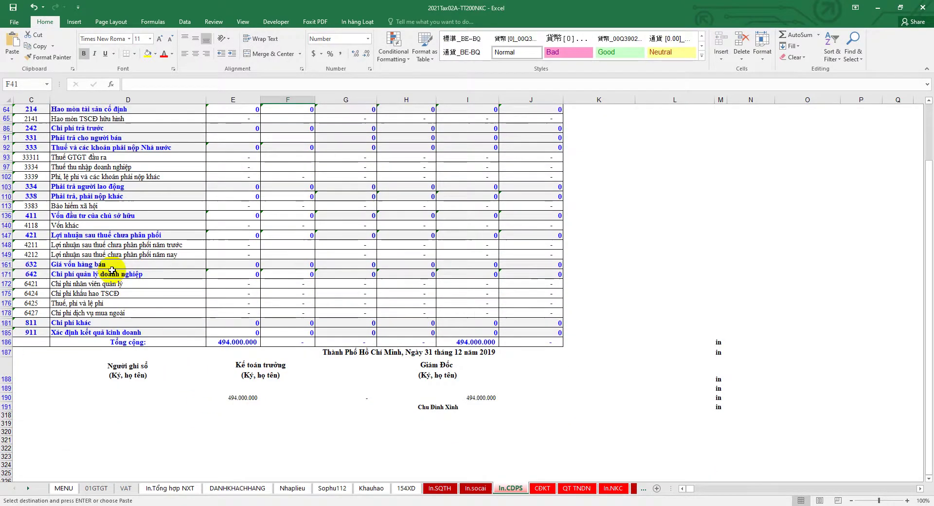
pyautogui.scroll(7, 638, 225)
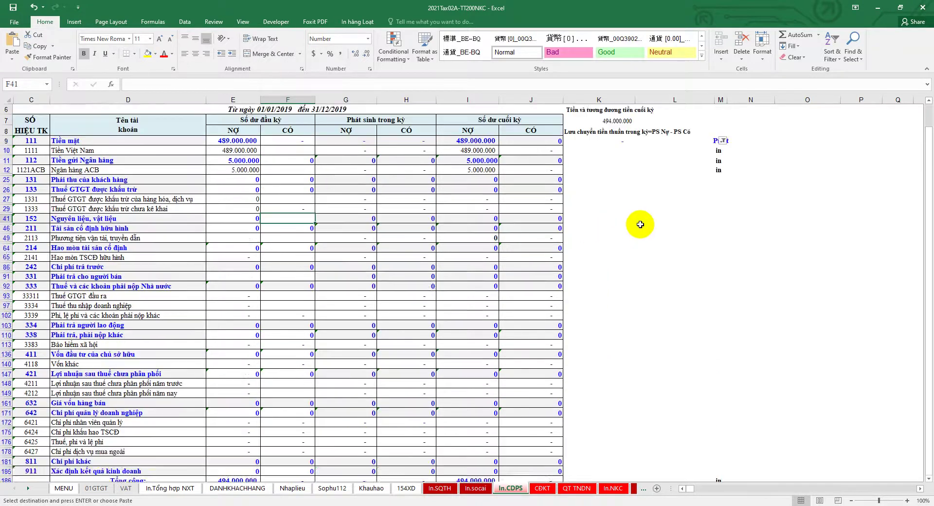
pyautogui.click(723, 198)
pyautogui.click(759, 308)
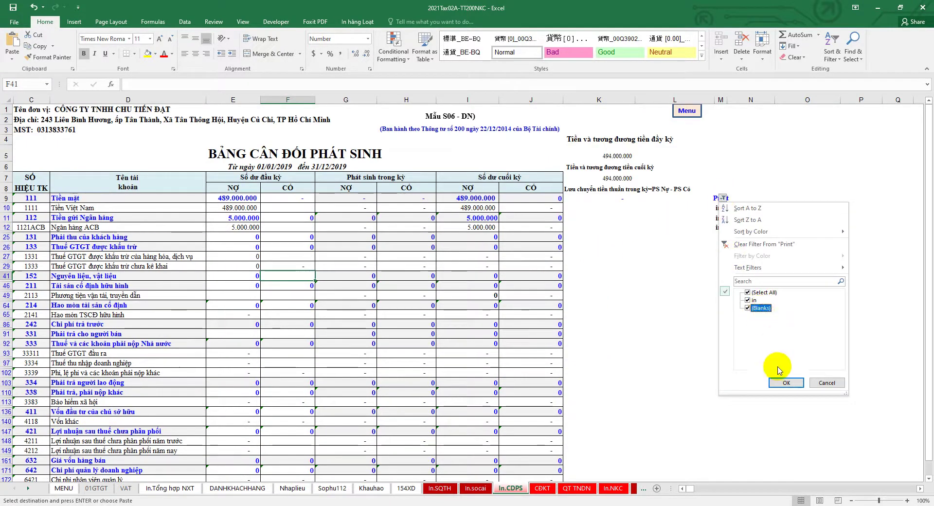
pyautogui.click(787, 383)
# Step: Paste 500.000.000 as the opening credit balance of account 4111, owner's contributed capital, in F137
pyautogui.scroll(-20, 206, 317)
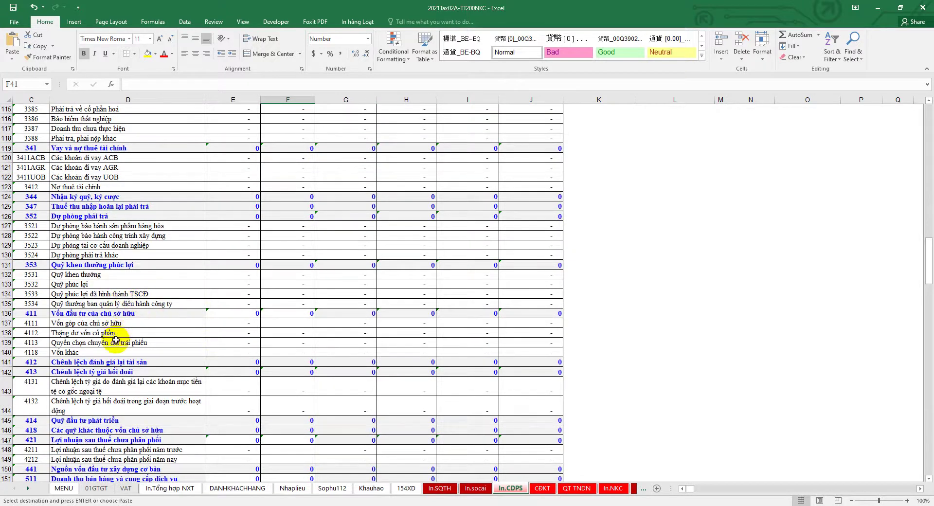
pyautogui.scroll(-4, 116, 340)
pyautogui.click(8, 207)
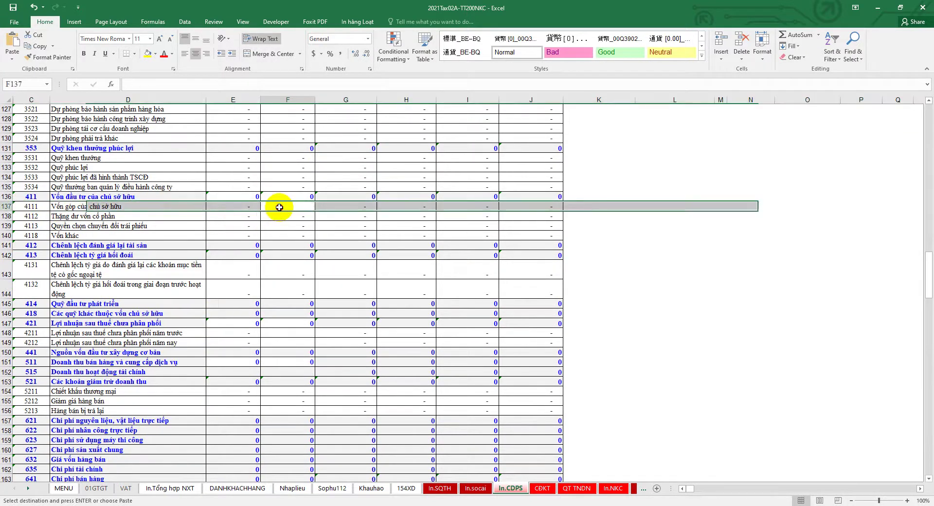
pyautogui.click(290, 207)
pyautogui.rightClick(292, 206)
pyautogui.click(323, 248)
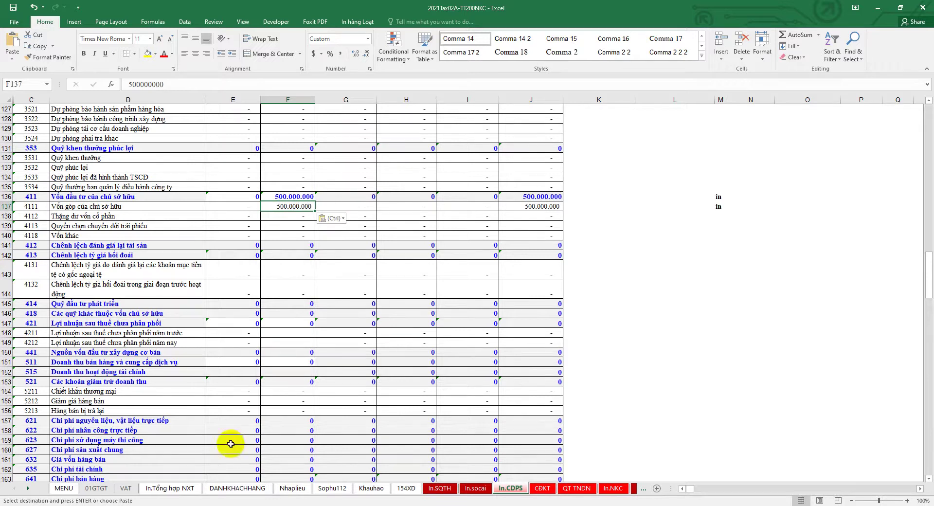
# Step: Examine the debit balances of accounts 4211 and 4212 and the 2016–2018 yearly losses in the company information workbook
pyautogui.moveTo(204, 504)
pyautogui.click(245, 465)
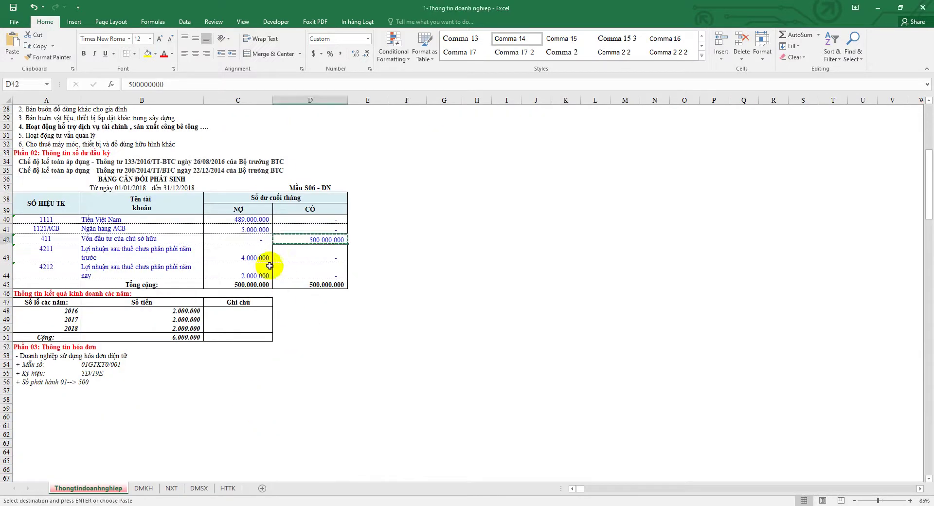
pyautogui.moveTo(244, 200); pyautogui.dragTo(295, 280)
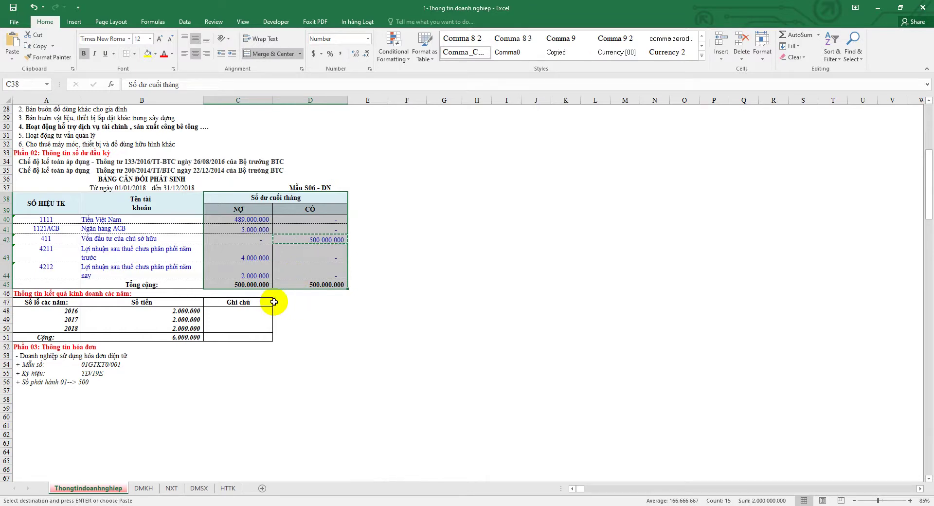
pyautogui.click(258, 256)
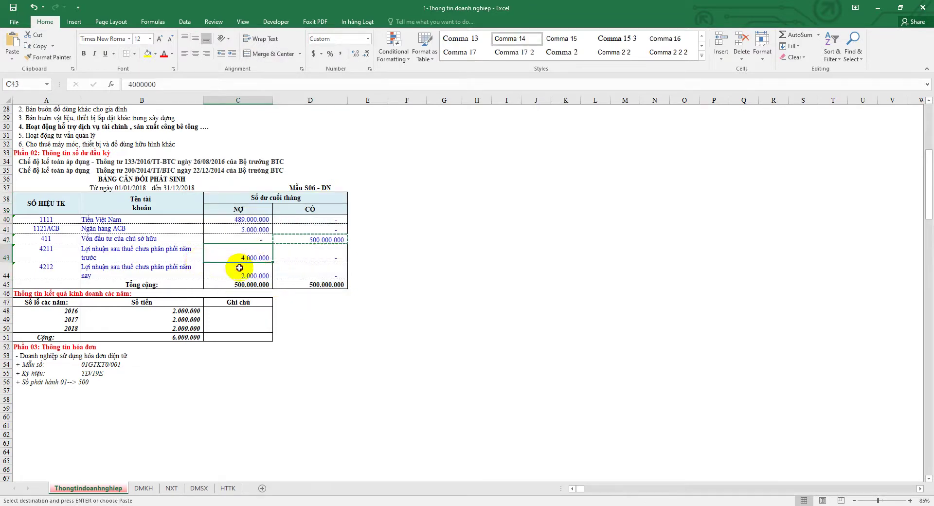
pyautogui.keyDown('shift'); pyautogui.click(240, 268); pyautogui.keyUp('shift')
pyautogui.moveTo(67, 310); pyautogui.dragTo(180, 309)
pyautogui.moveTo(65, 319); pyautogui.dragTo(176, 321)
pyautogui.click(73, 328)
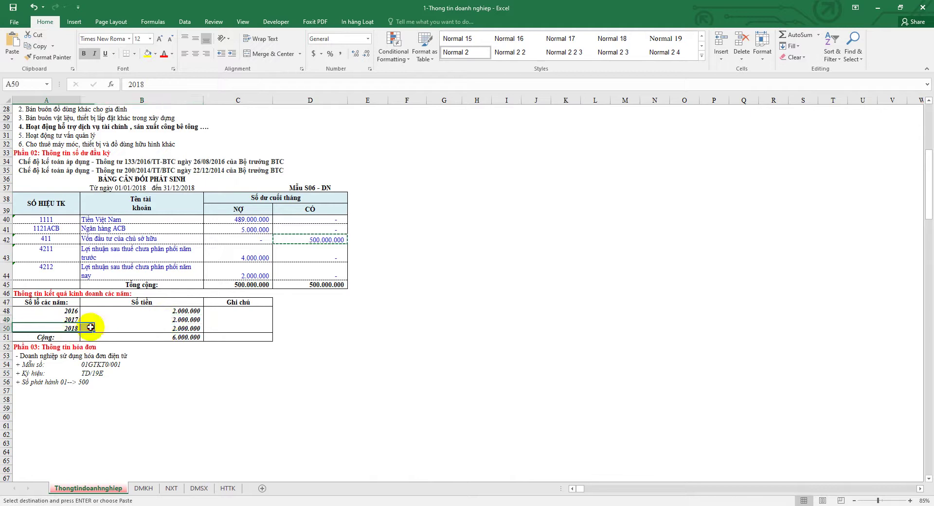
pyautogui.moveTo(72, 328); pyautogui.dragTo(168, 328)
# Step: Copy the debit balances 4.000.000 and 2.000.000 of accounts 4211 and 4212 into E148:E149 of In.CDPS as opening debit balances
pyautogui.moveTo(254, 254); pyautogui.dragTo(256, 270)
pyautogui.rightClick(256, 257)
pyautogui.click(274, 276)
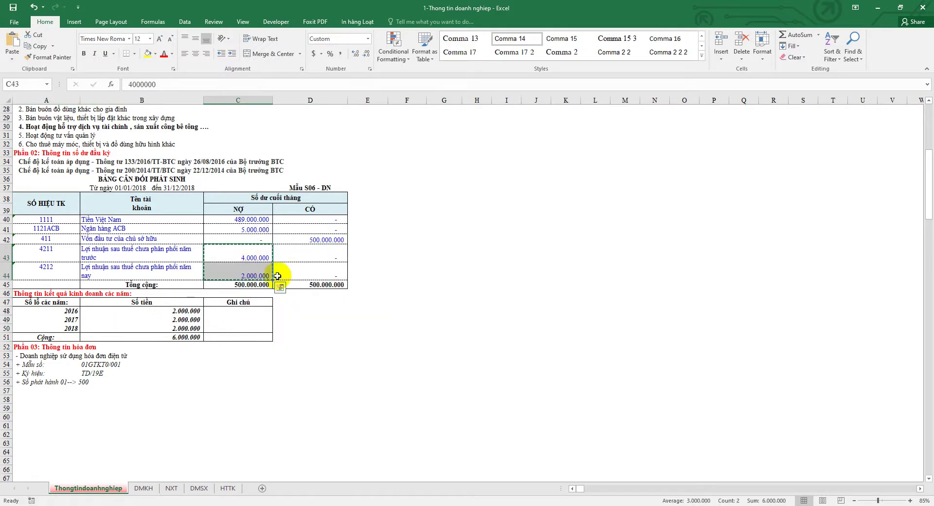
pyautogui.moveTo(199, 505)
pyautogui.click(173, 456)
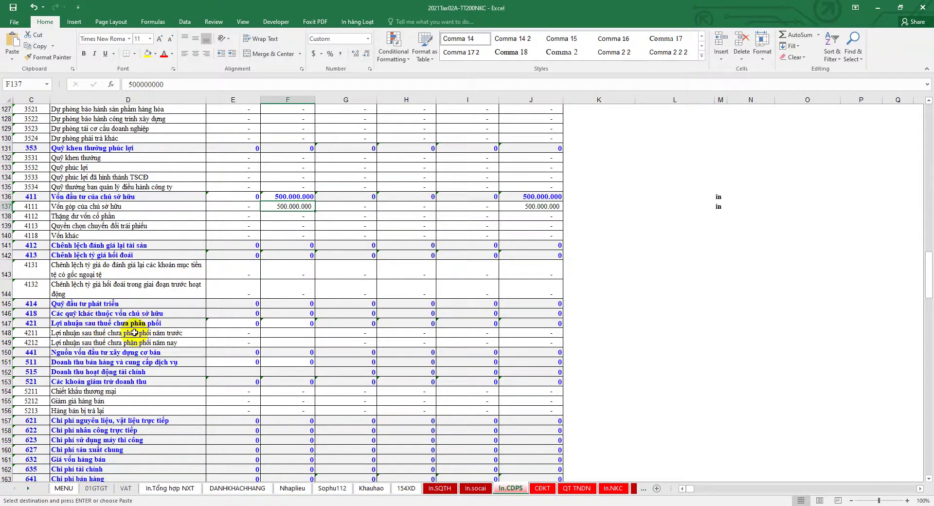
pyautogui.moveTo(238, 333); pyautogui.dragTo(240, 343)
pyautogui.rightClick(239, 342)
pyautogui.click(244, 119)
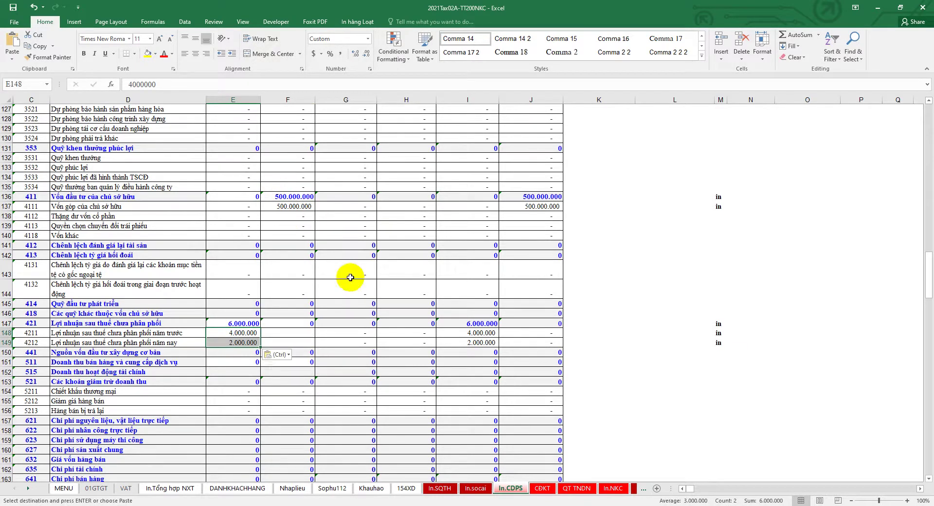
# Step: Filter the Print column of In.CDPS to show only the rows marked "in", excluding blanks
pyautogui.scroll(20, 659, 273)
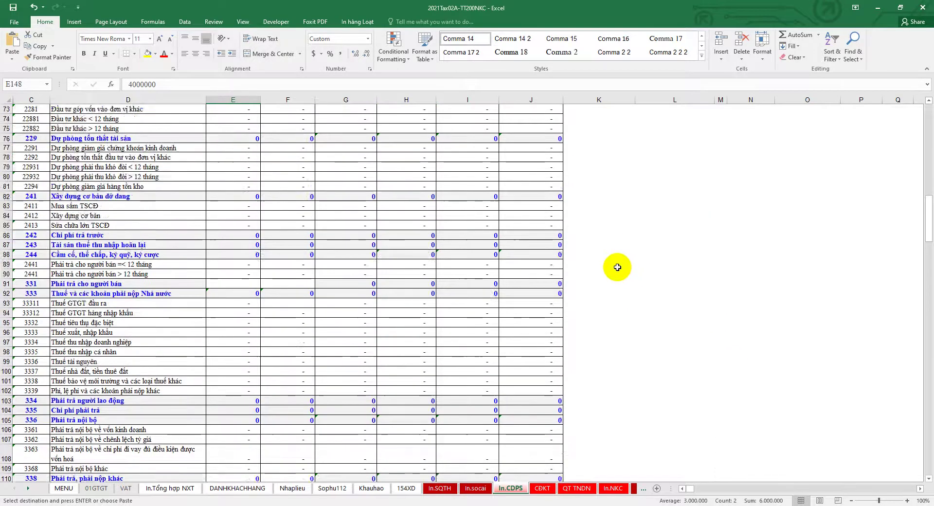
pyautogui.scroll(16, 577, 271)
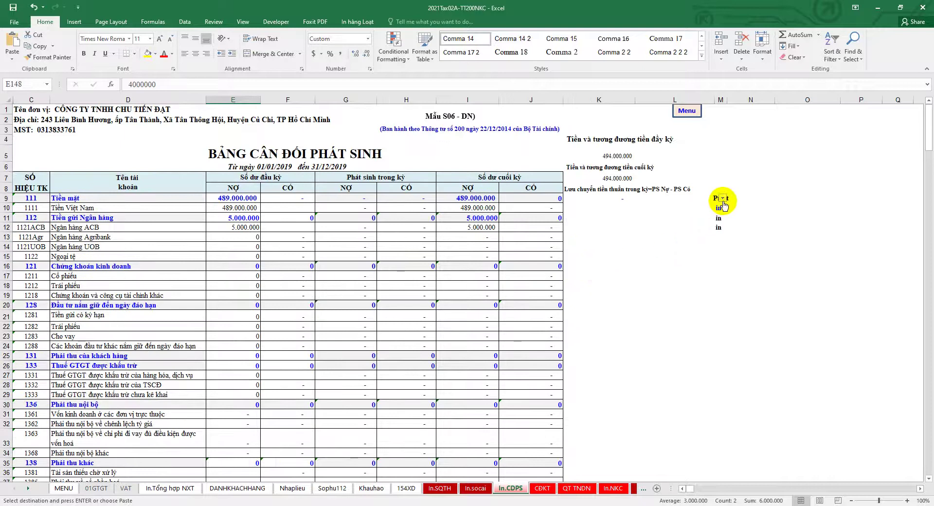
pyautogui.click(723, 202)
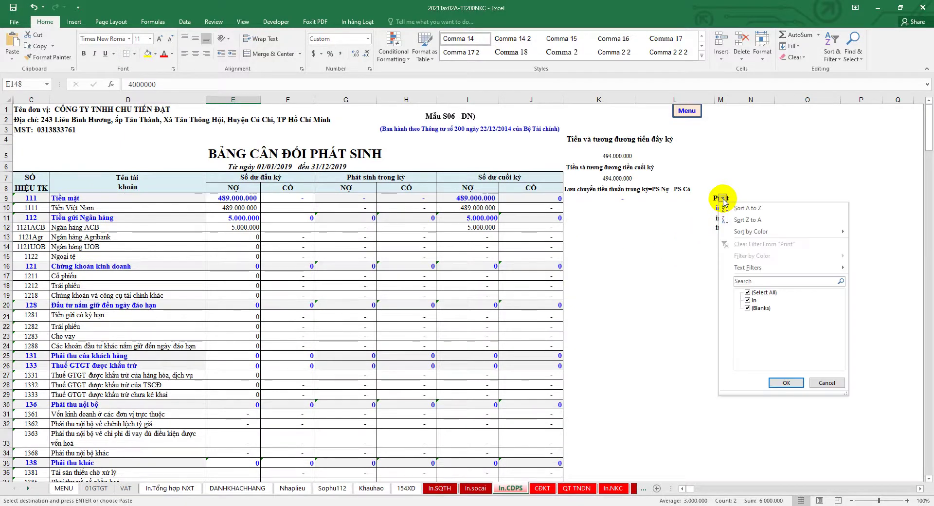
pyautogui.click(781, 388)
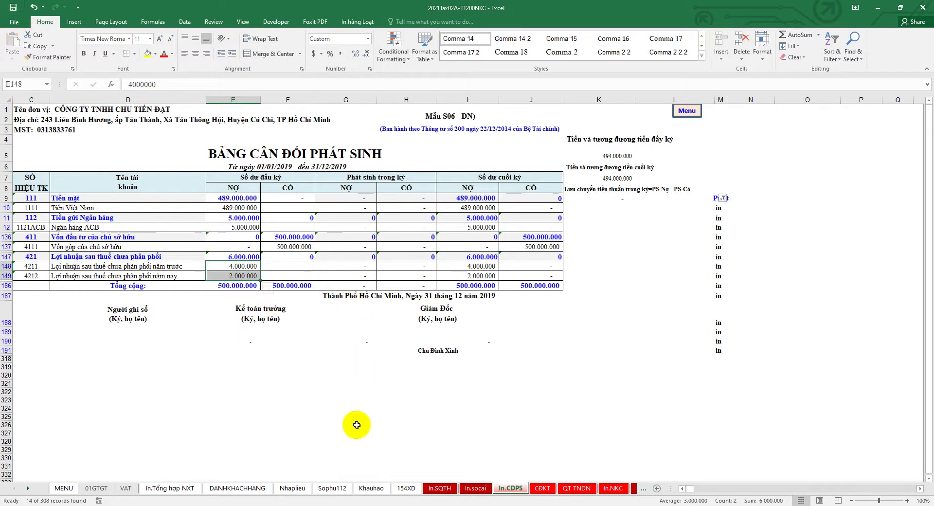
# Step: Check the Khauhao, DANHKHACHHANG and In.Tổng hợp NXT sheets and the company information workbook for other opening balances
pyautogui.click(371, 488)
pyautogui.click(238, 488)
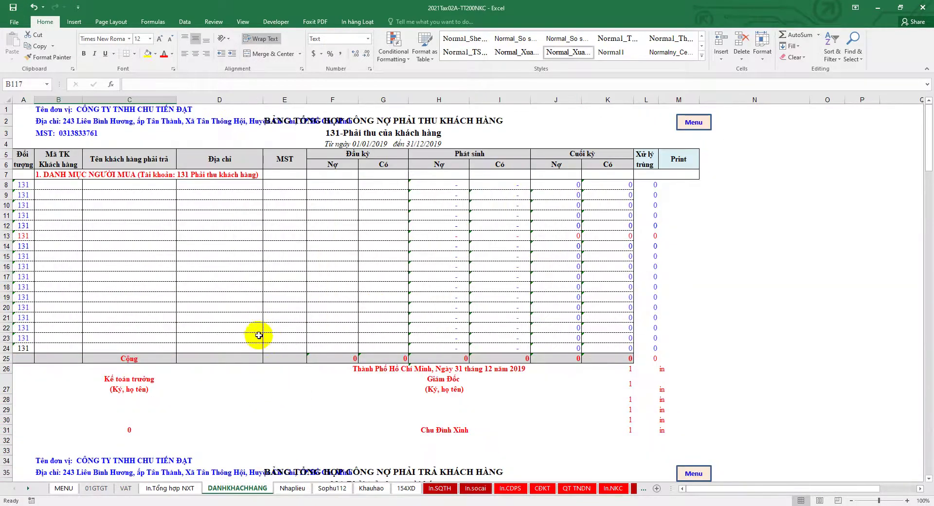
pyautogui.click(169, 488)
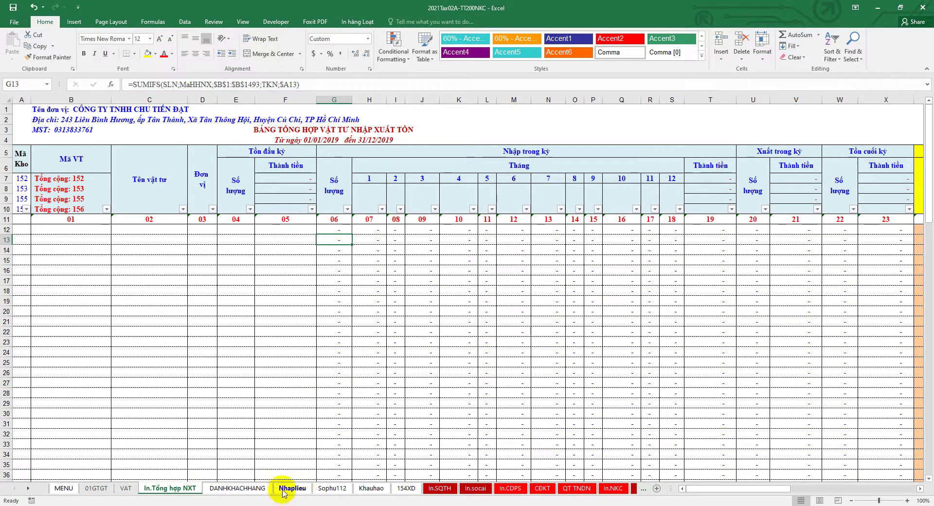
pyautogui.click(250, 475)
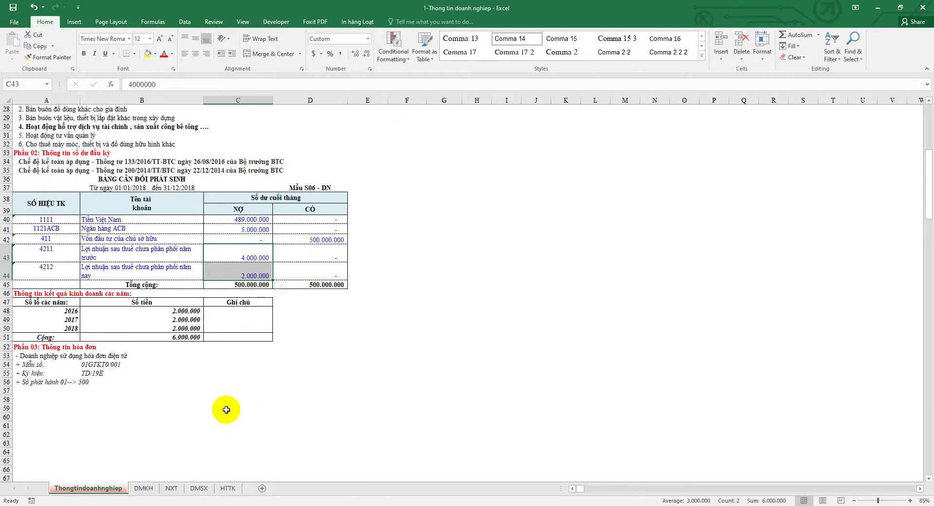
pyautogui.click(163, 470)
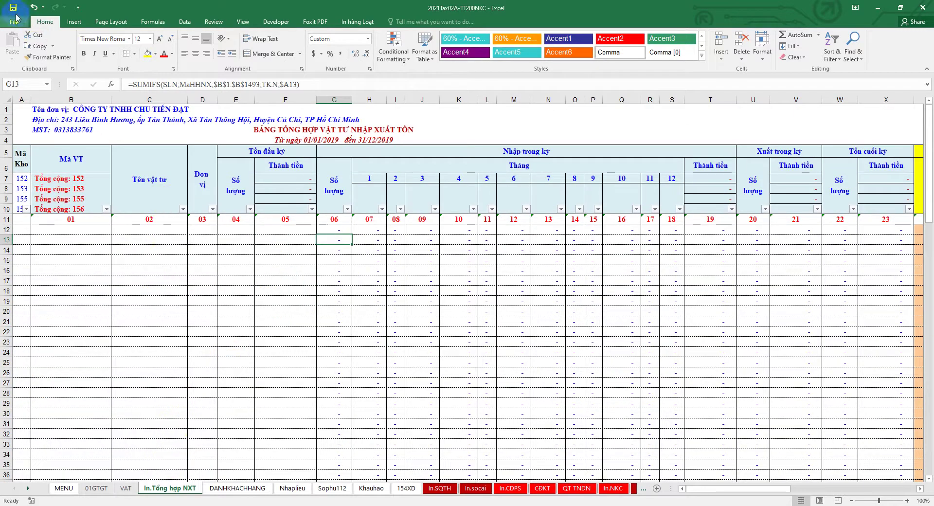
# Step: Compare the total opening debit and credit balances in row 186 of In.CDPS
pyautogui.click(507, 489)
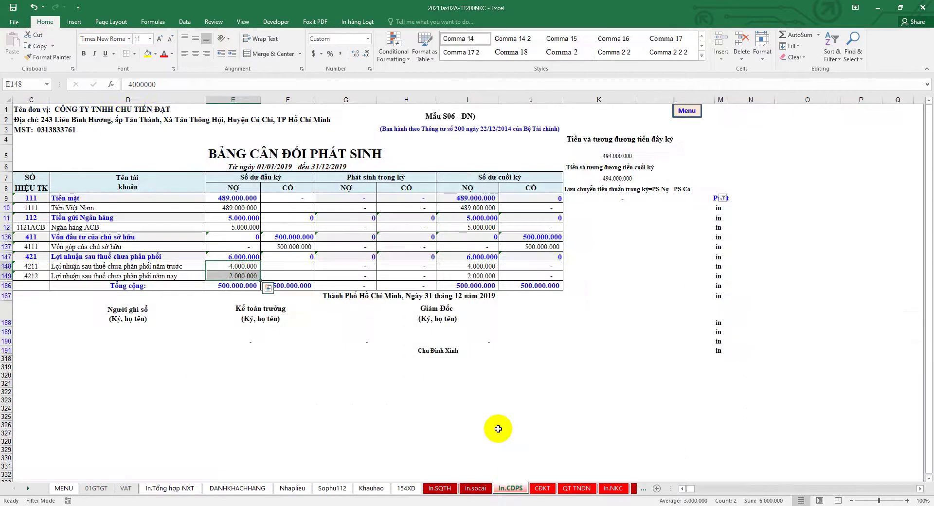
pyautogui.click(244, 285)
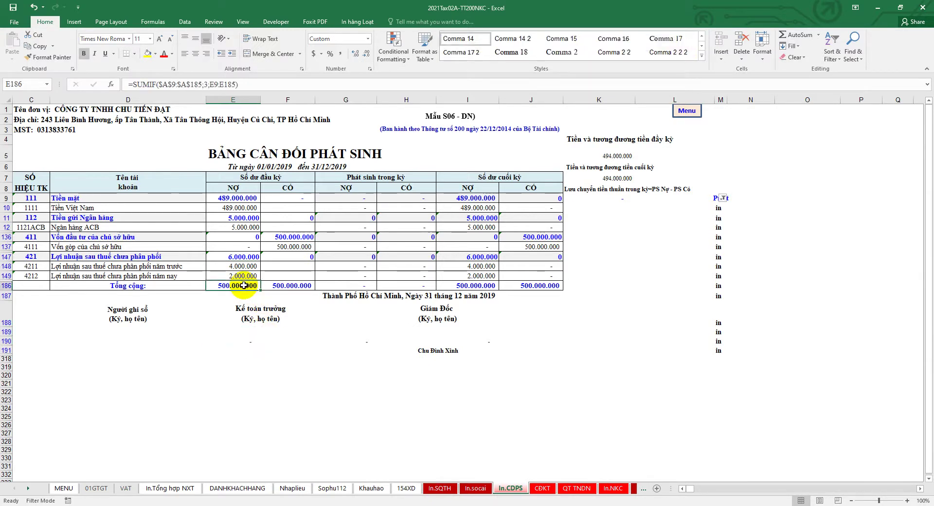
pyautogui.click(278, 285)
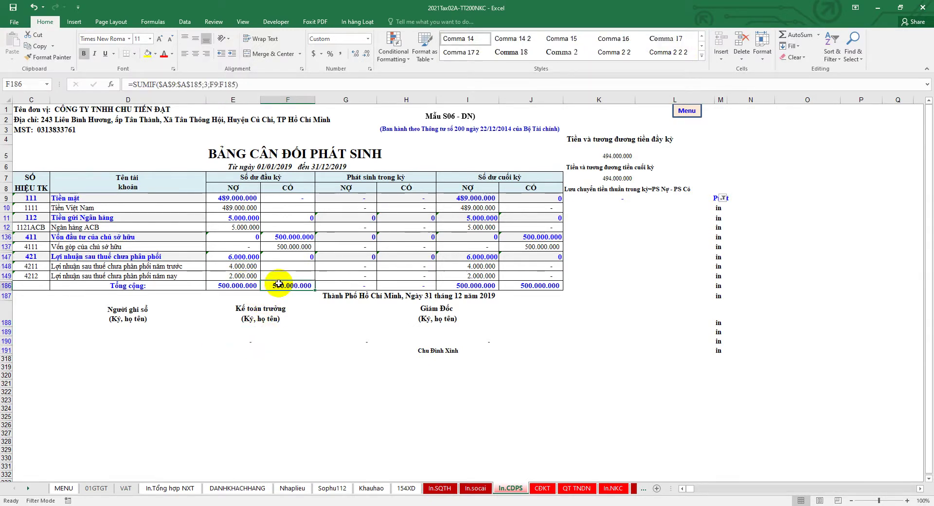